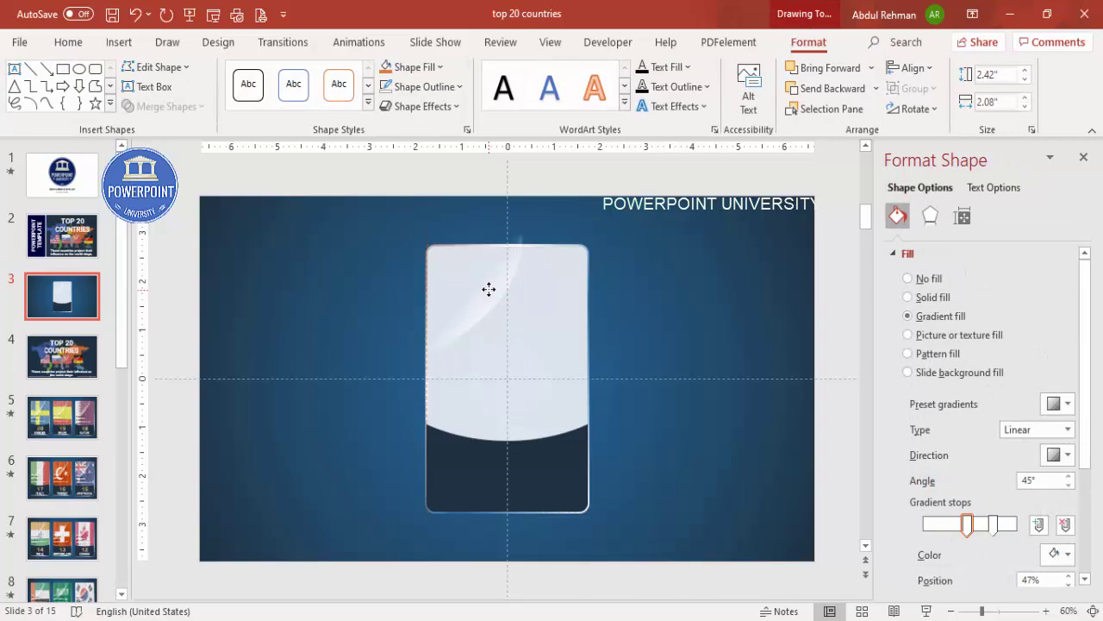
# - Select the card's light upper panel, not the shine highlight, and switch it to Picture or texture fill
pyautogui.click(489, 291)
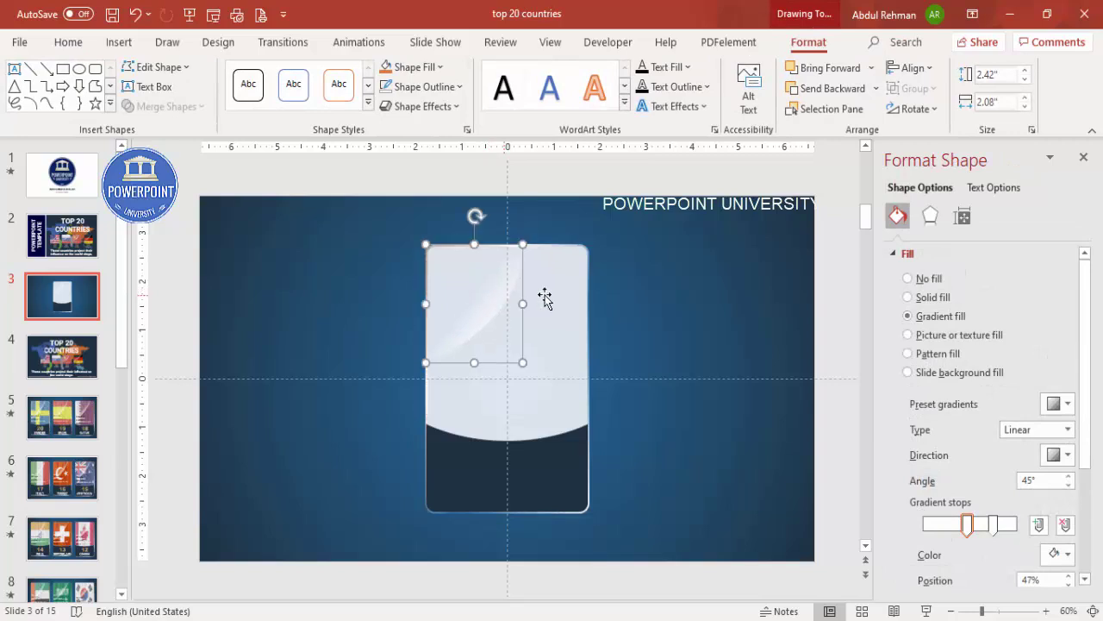
pyautogui.click(672, 298)
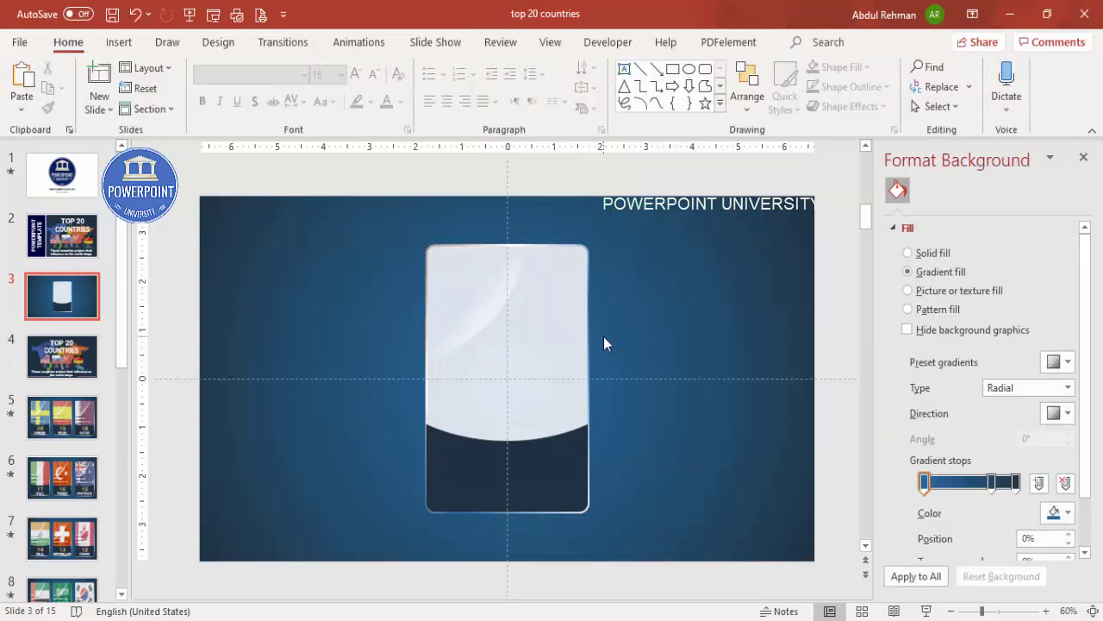
pyautogui.click(559, 305)
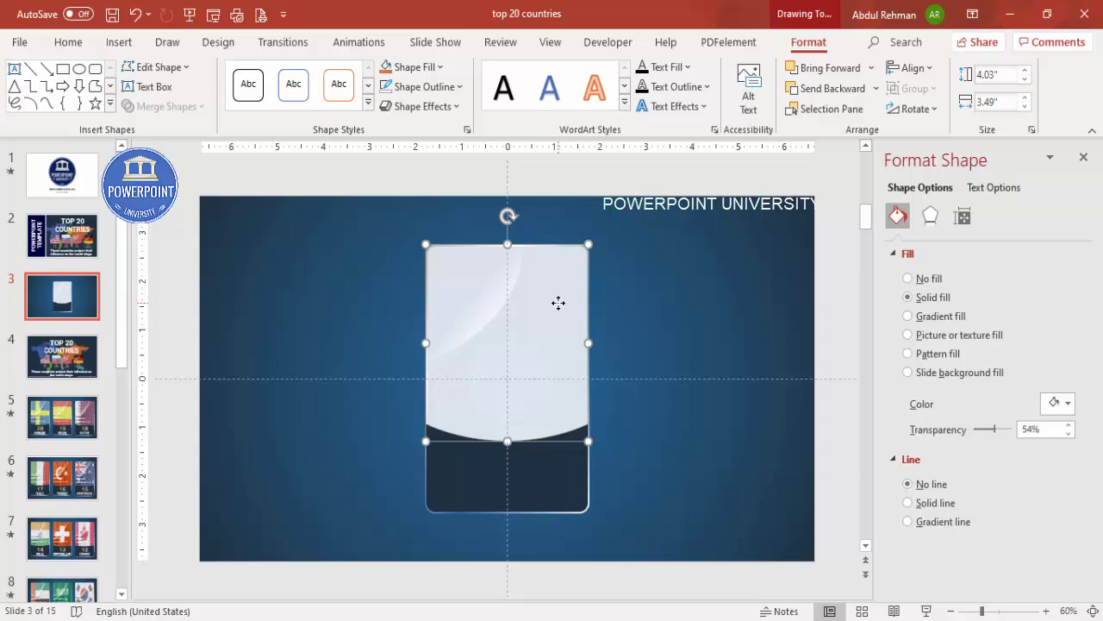
pyautogui.click(967, 337)
pyautogui.click(932, 422)
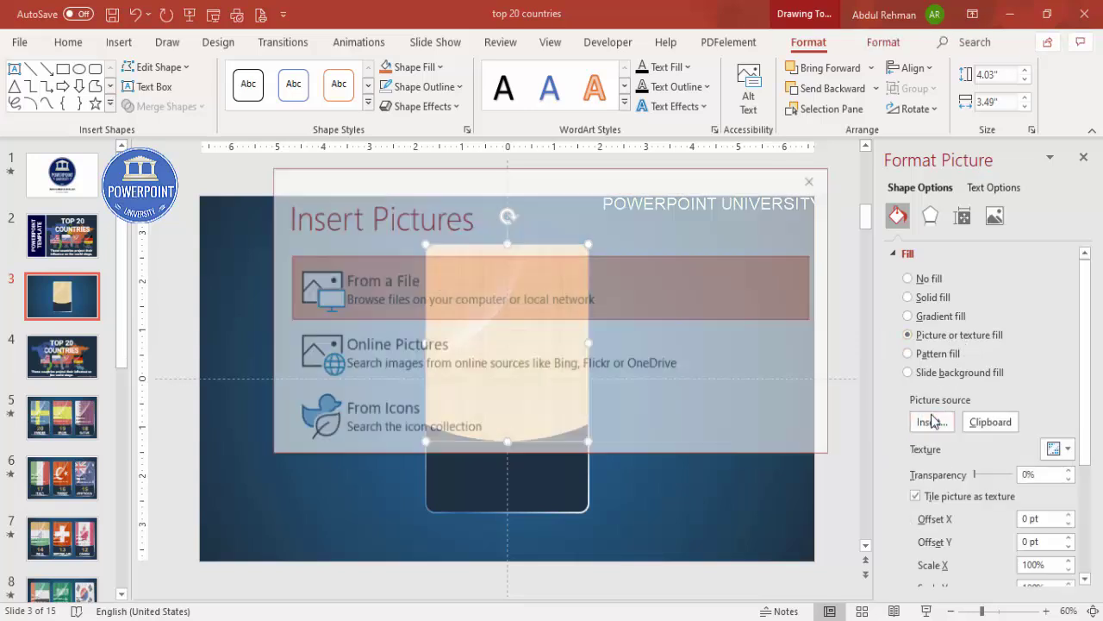
# - Fill the panel with the Sweden image from the Country Flags folder
pyautogui.click(400, 294)
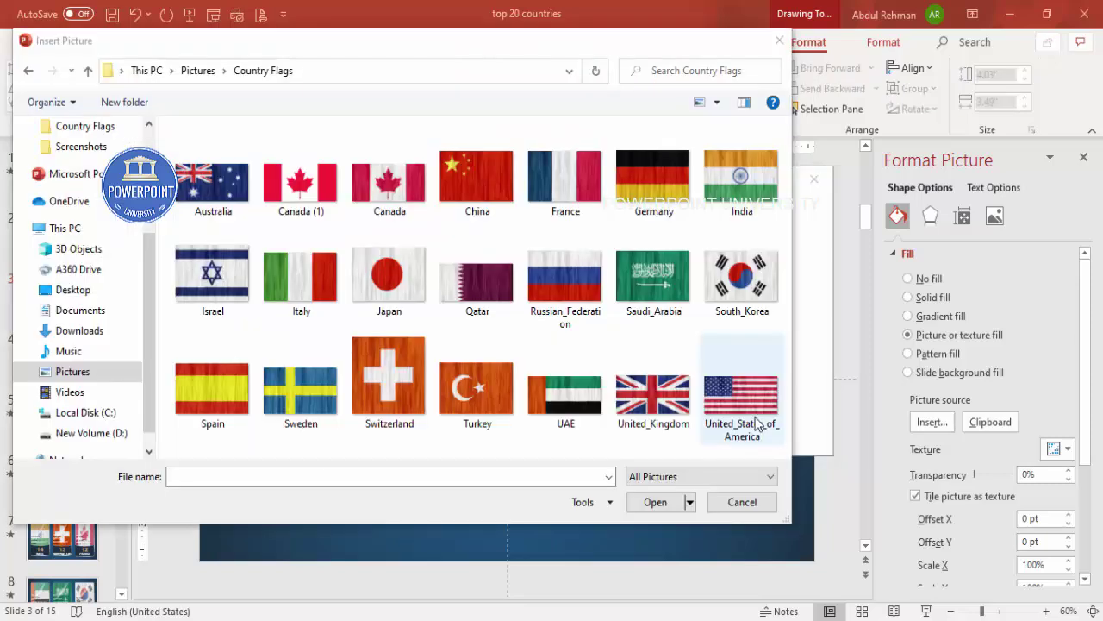
pyautogui.click(296, 388)
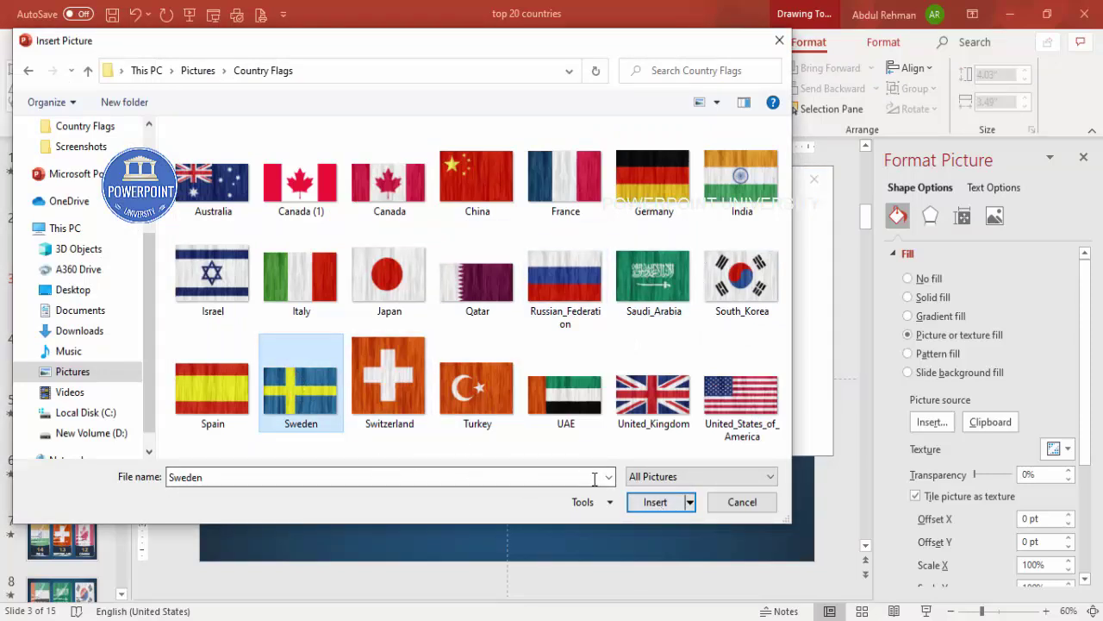
pyautogui.click(656, 503)
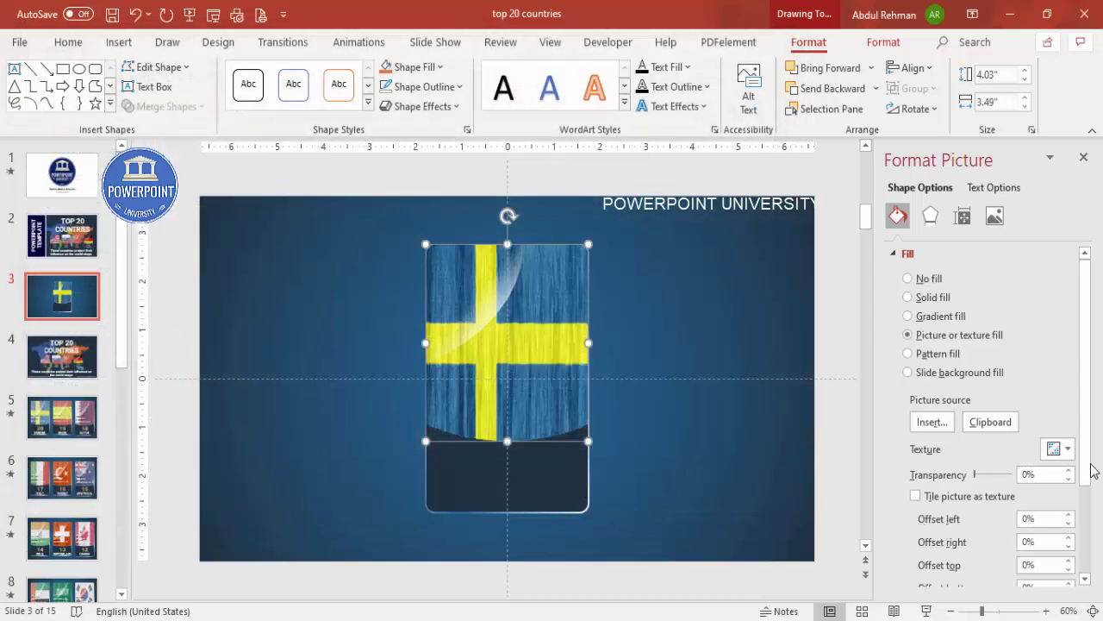
pyautogui.scroll(-3, 1091, 492)
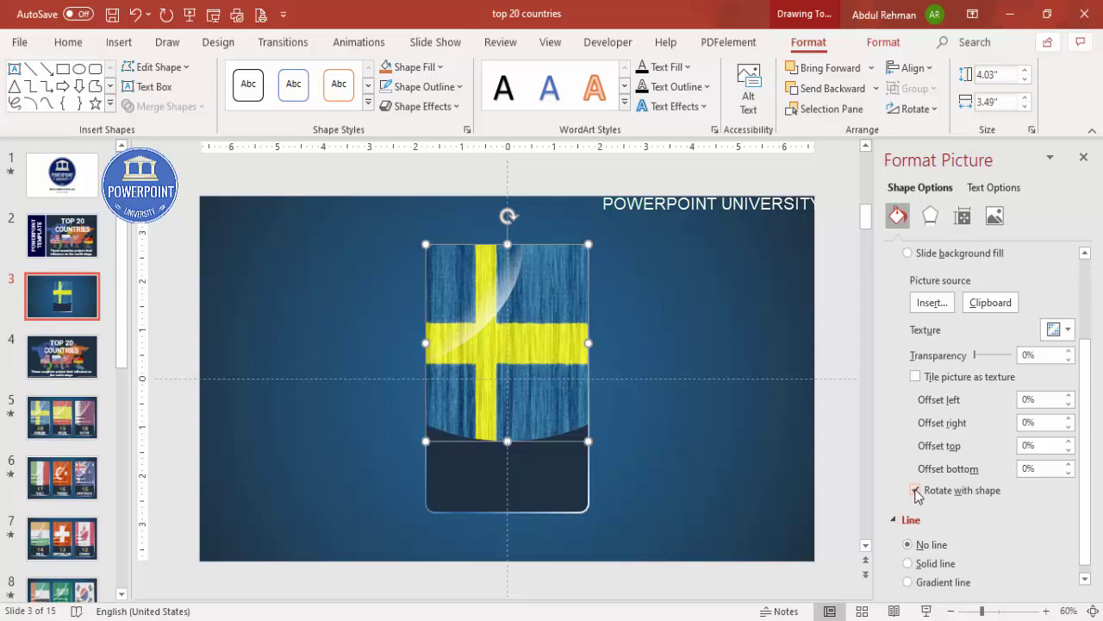
# - Set the flag fill's Offset right to -15% and Offset left to -11%
pyautogui.click(1069, 427)
pyautogui.click(1069, 427)
pyautogui.click(1069, 426)
pyautogui.click(1069, 427)
pyautogui.click(1069, 426)
pyautogui.click(1069, 426)
pyautogui.click(1069, 427)
pyautogui.click(1069, 426)
pyautogui.click(1069, 426)
pyautogui.click(1069, 426)
pyautogui.click(1069, 426)
pyautogui.click(1069, 427)
pyautogui.click(1069, 426)
pyautogui.click(1068, 404)
pyautogui.click(1069, 404)
pyautogui.click(1069, 404)
pyautogui.click(1069, 404)
pyautogui.click(1069, 403)
pyautogui.click(1069, 403)
pyautogui.click(1069, 404)
pyautogui.click(1069, 404)
pyautogui.click(1069, 404)
pyautogui.click(1068, 403)
pyautogui.click(702, 456)
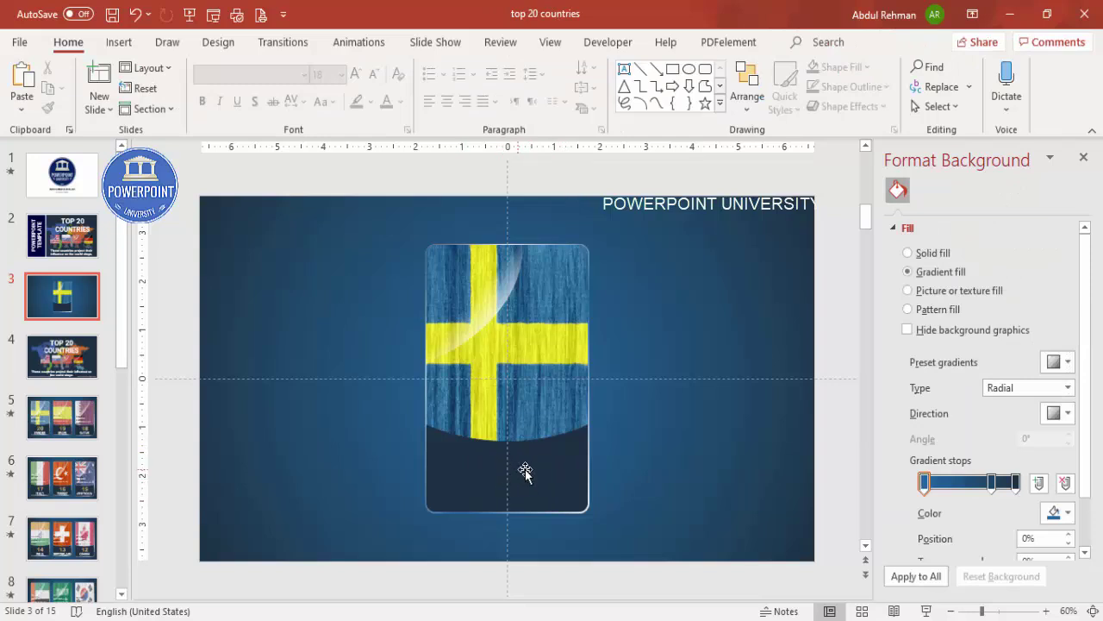
pyautogui.click(119, 42)
# - Add a text box reading 20, formatted white, centred, bold Roboto
pyautogui.click(641, 87)
pyautogui.moveTo(648, 303); pyautogui.dragTo(713, 339)
pyautogui.write('20')
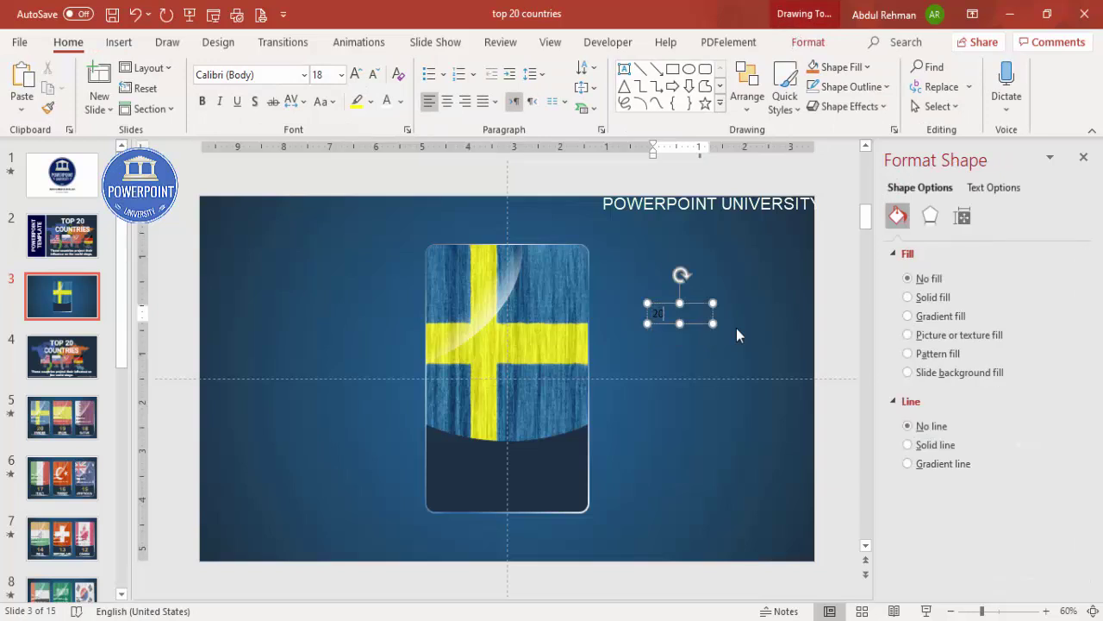
pyautogui.click(697, 305)
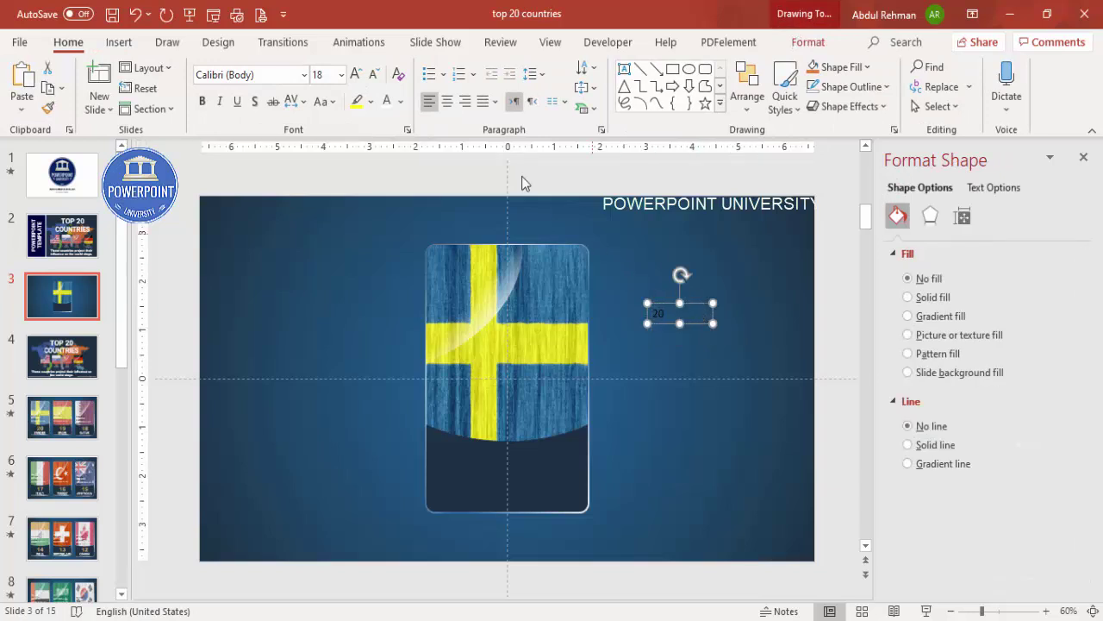
pyautogui.click(387, 103)
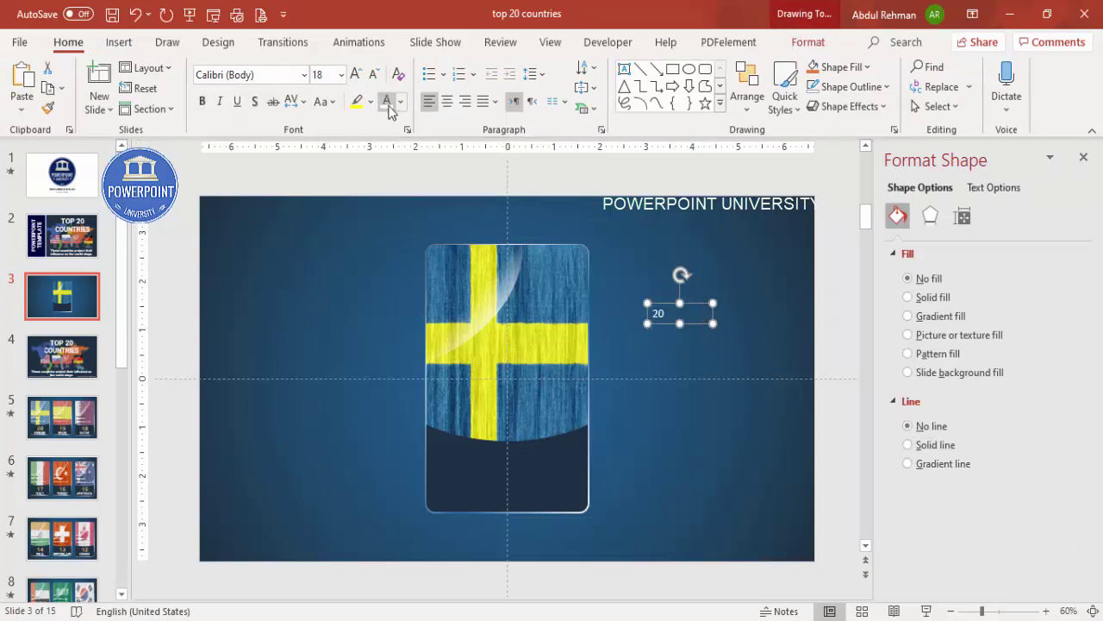
pyautogui.click(447, 101)
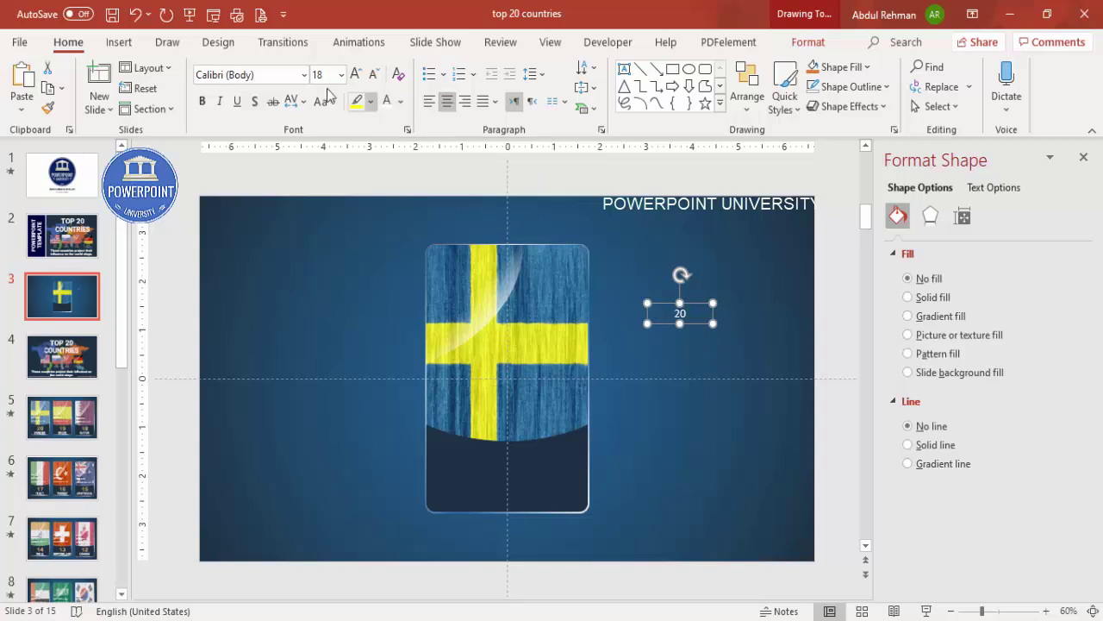
pyautogui.click(283, 75)
pyautogui.write('R')
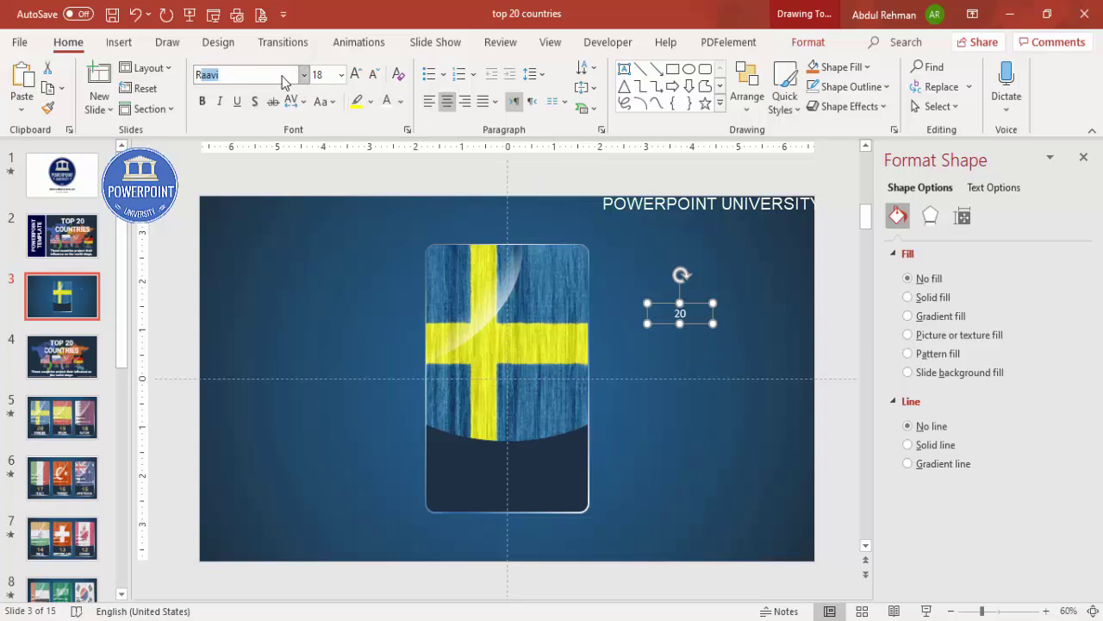
pyautogui.write('oboto')
pyautogui.press('Return')
pyautogui.click(203, 102)
# - Enlarge the 20 to 54 pt and move it onto the card's dark lower area
pyautogui.click(355, 75)
pyautogui.click(355, 75)
pyautogui.click(355, 75)
pyautogui.click(355, 75)
pyautogui.click(355, 75)
pyautogui.click(355, 75)
pyautogui.click(355, 75)
pyautogui.moveTo(711, 306); pyautogui.dragTo(524, 441)
pyautogui.click(356, 74)
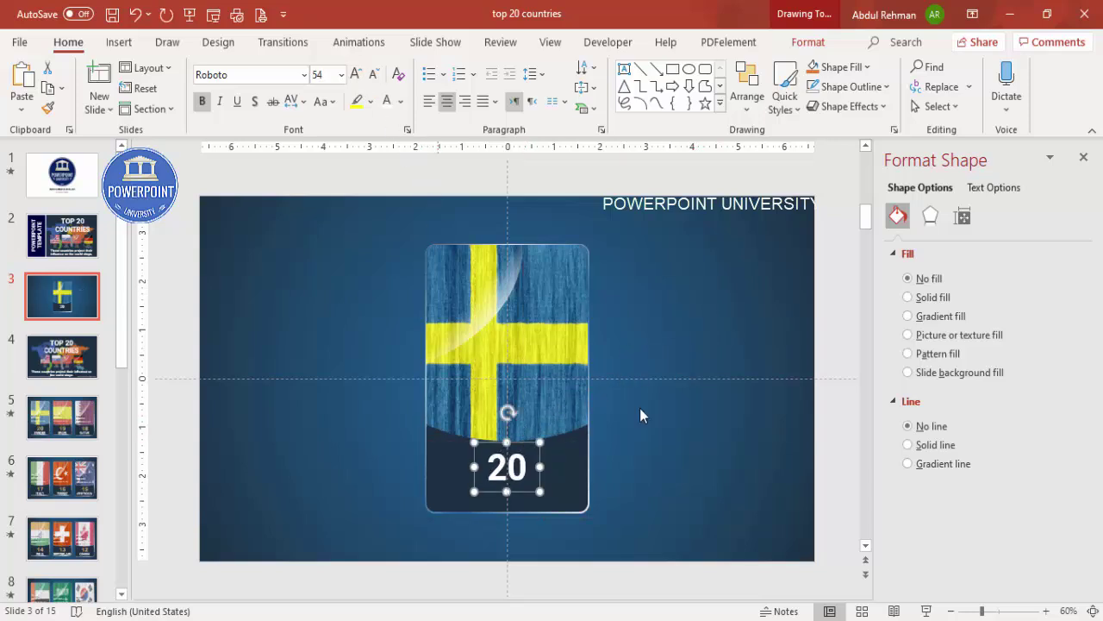
pyautogui.click(293, 227)
# - Draw a second text box beneath the 20 on the card
pyautogui.click(119, 41)
pyautogui.click(642, 86)
pyautogui.moveTo(439, 489); pyautogui.dragTo(603, 511)
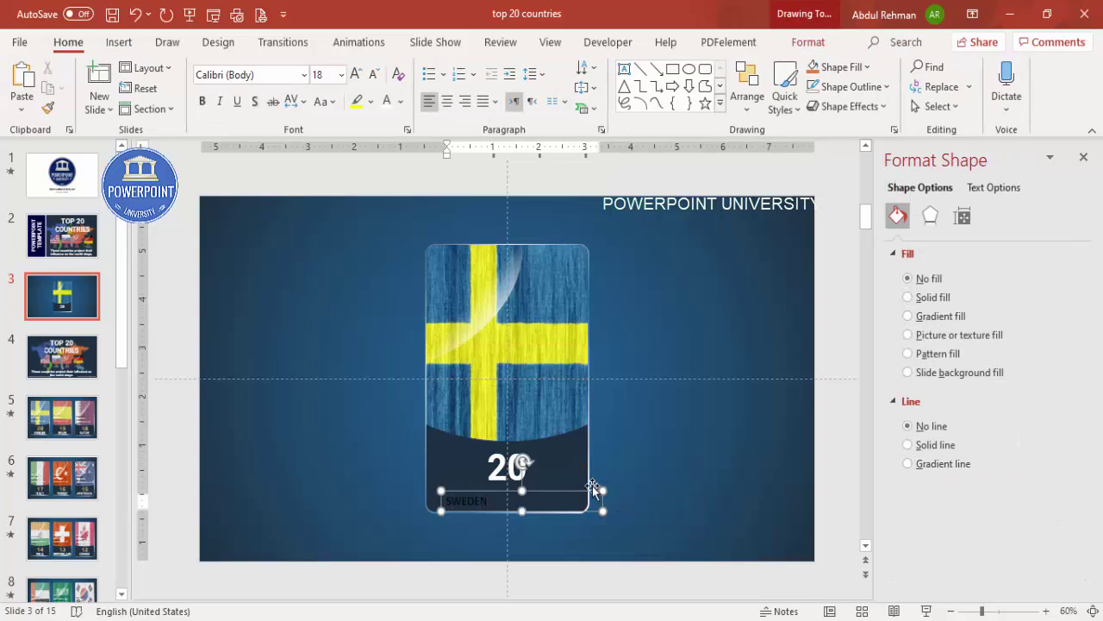
# - Set the SWEDEN label's font to Roboto
pyautogui.click(276, 74)
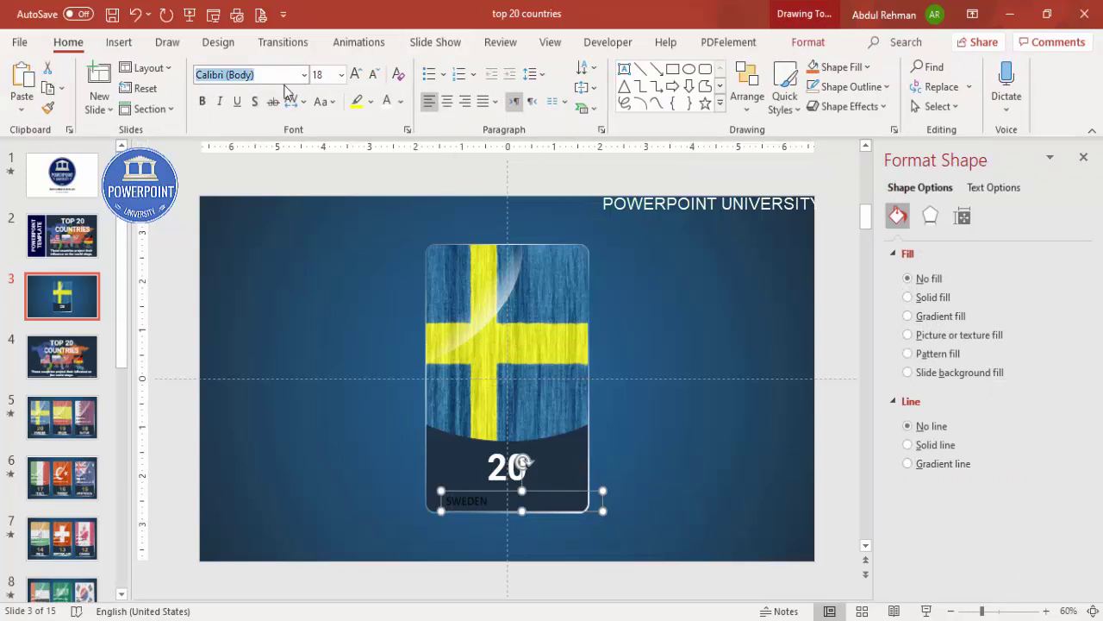
pyautogui.press('Return')
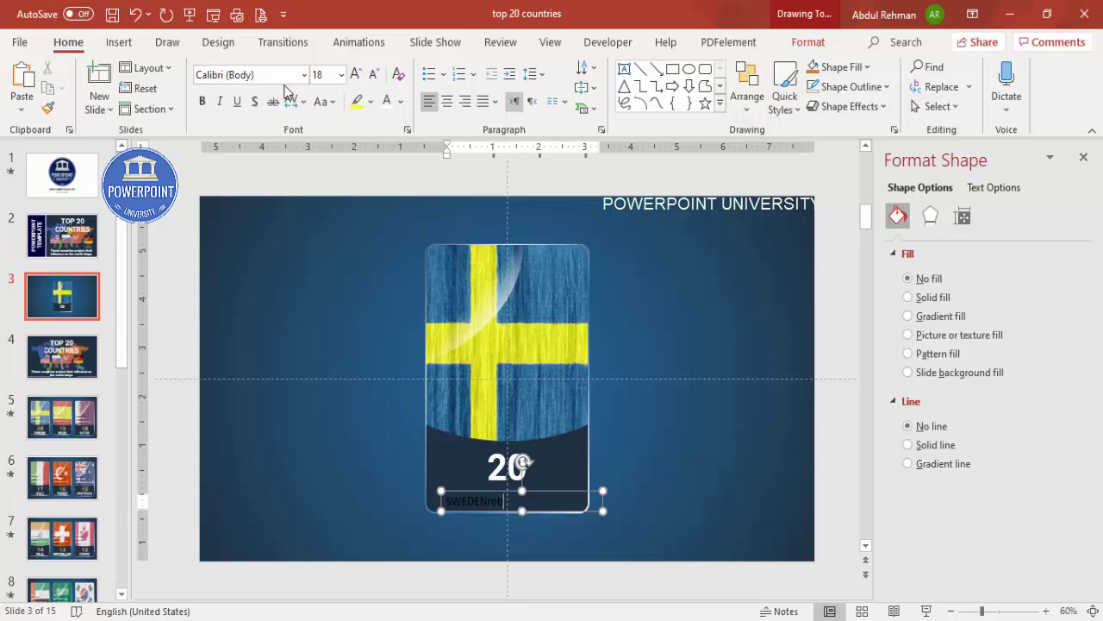
pyautogui.click(274, 76)
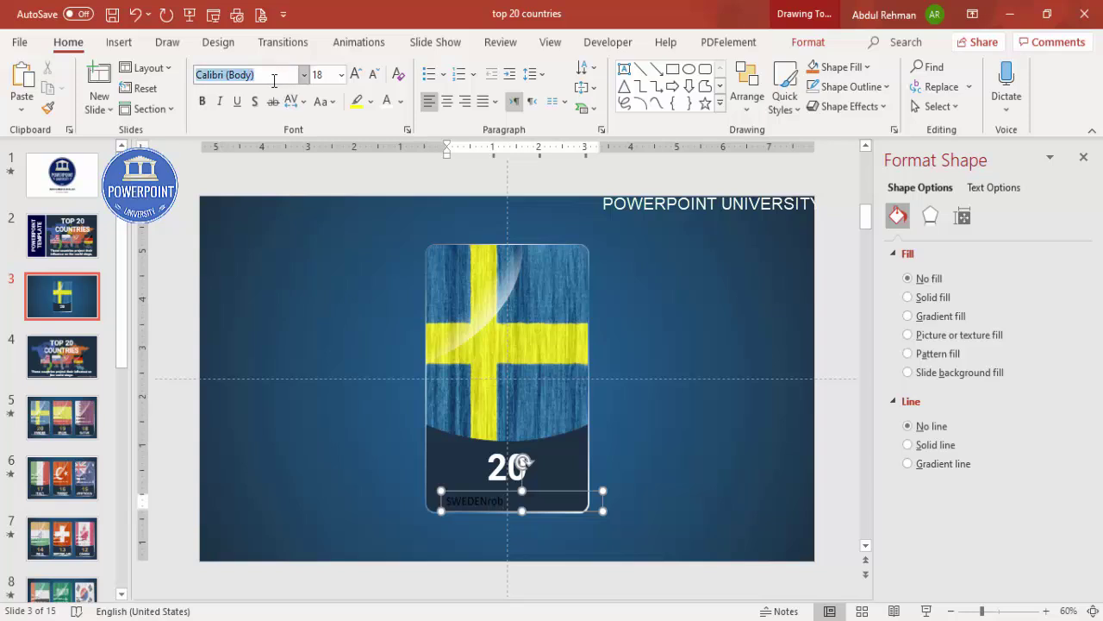
pyautogui.write('Roboto')
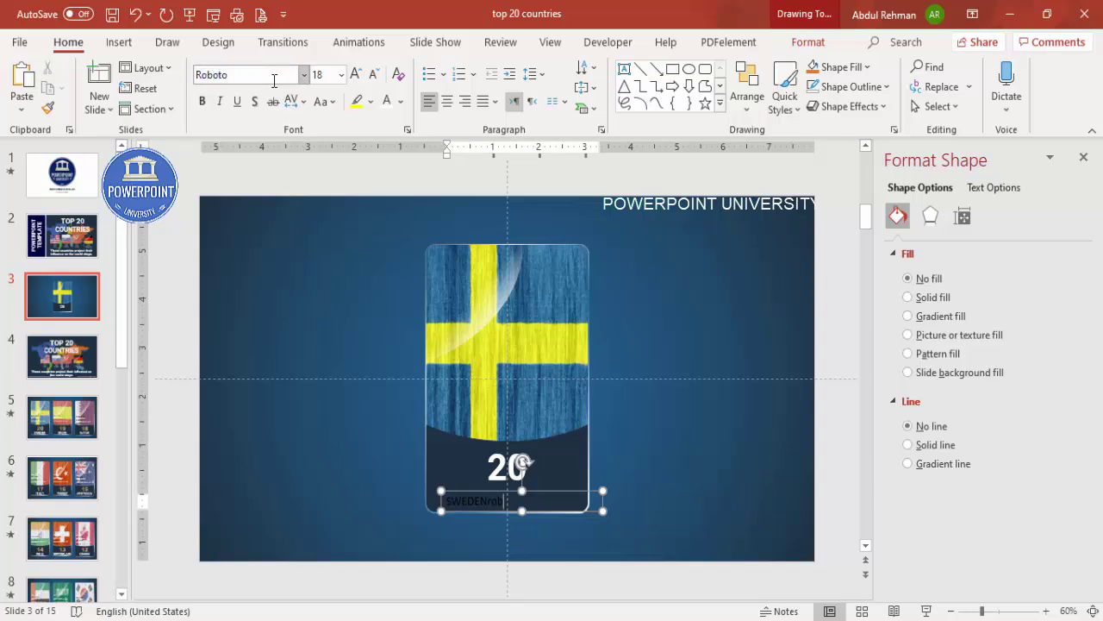
pyautogui.click(571, 491)
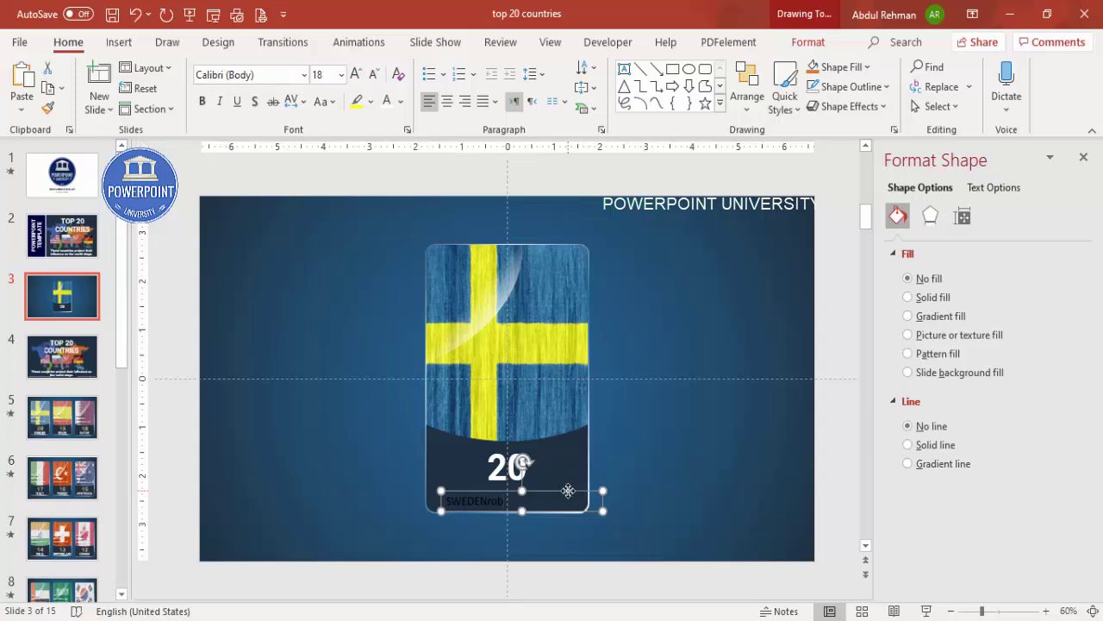
pyautogui.click(261, 73)
pyautogui.write('Roboto')
pyautogui.press('Return')
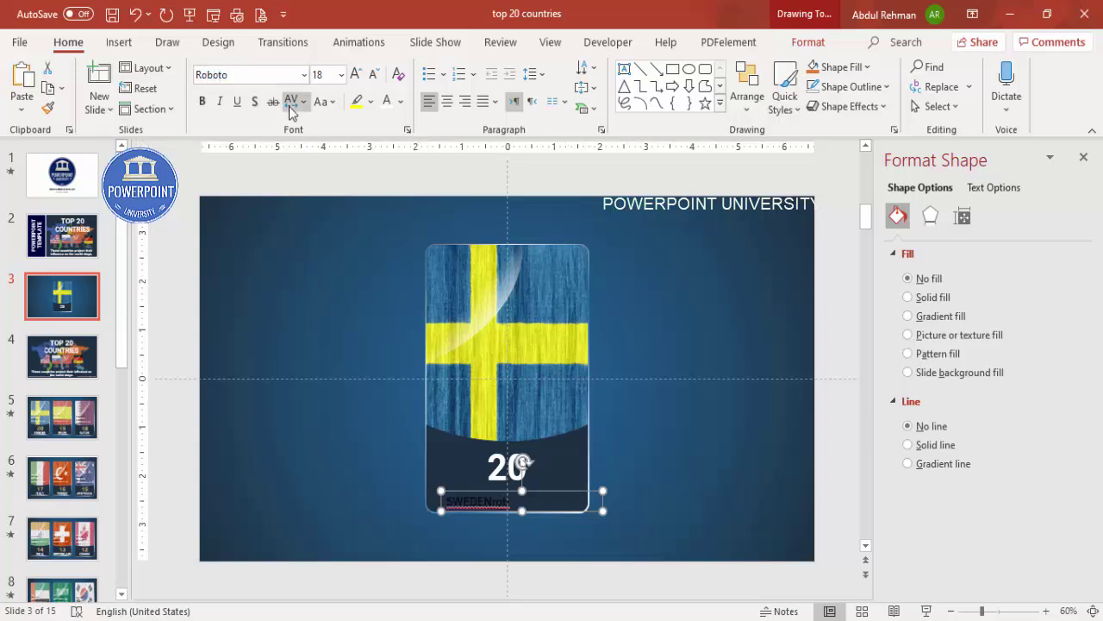
# - Make the SWEDEN label white and centred, removing the stray letters after it
pyautogui.click(480, 481)
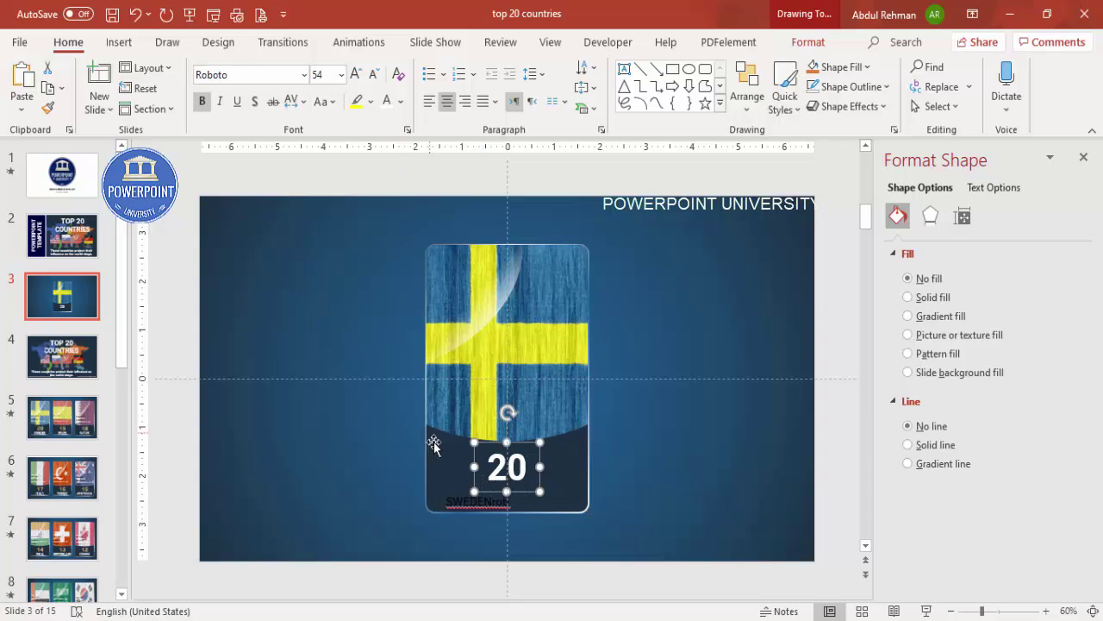
pyautogui.click(453, 500)
pyautogui.click(455, 498)
pyautogui.click(387, 101)
pyautogui.click(446, 101)
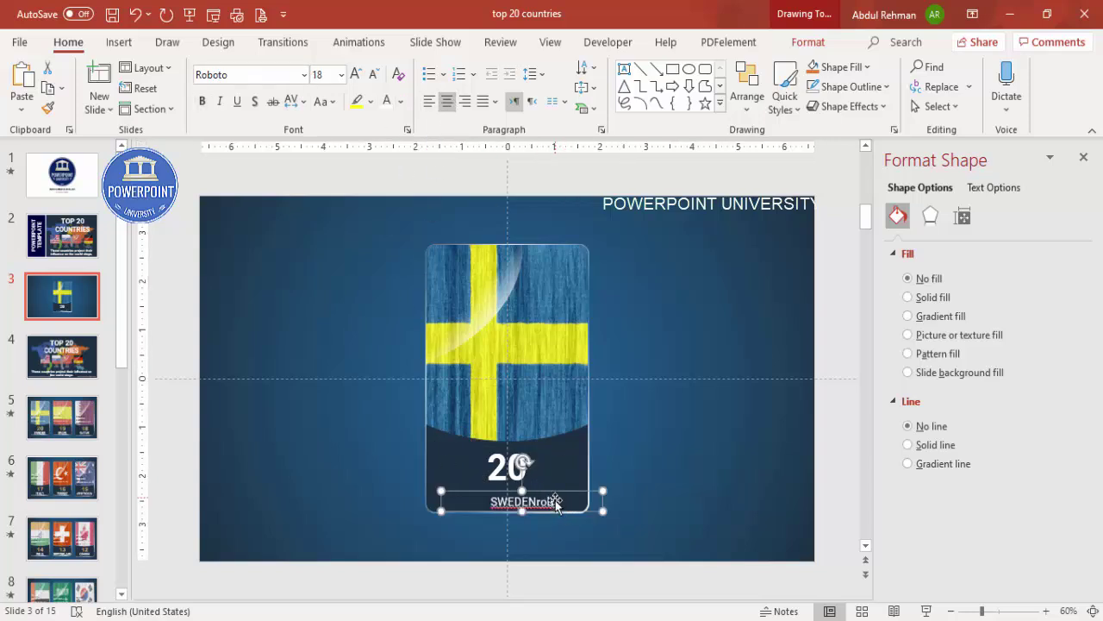
pyautogui.press('BackSpace')
pyautogui.press('BackSpace')
pyautogui.press('BackSpace')
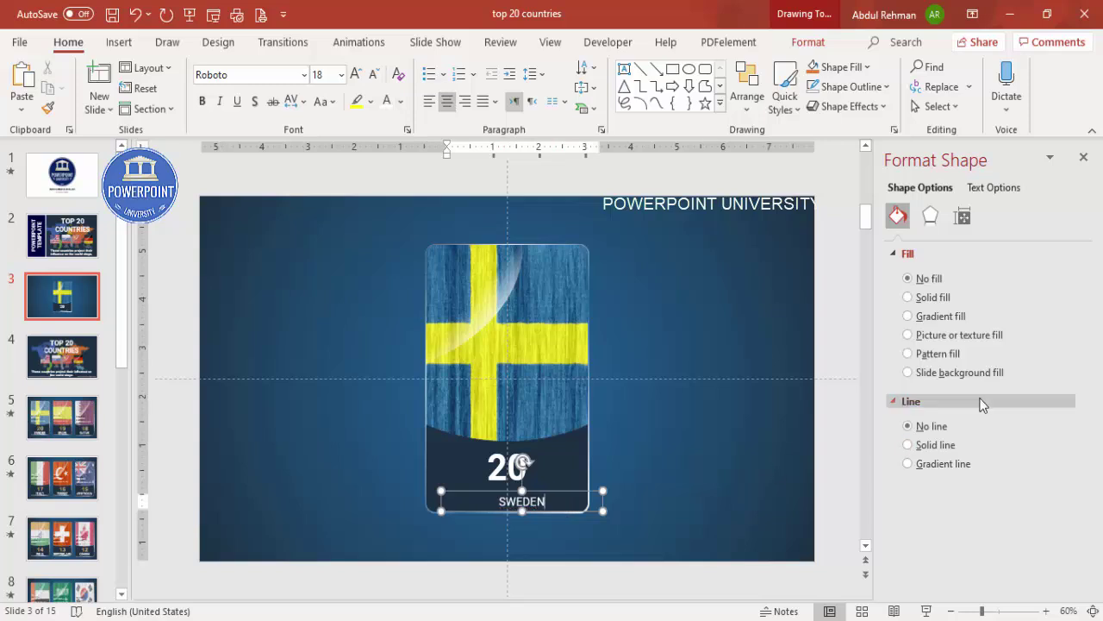
pyautogui.moveTo(560, 493); pyautogui.dragTo(546, 493)
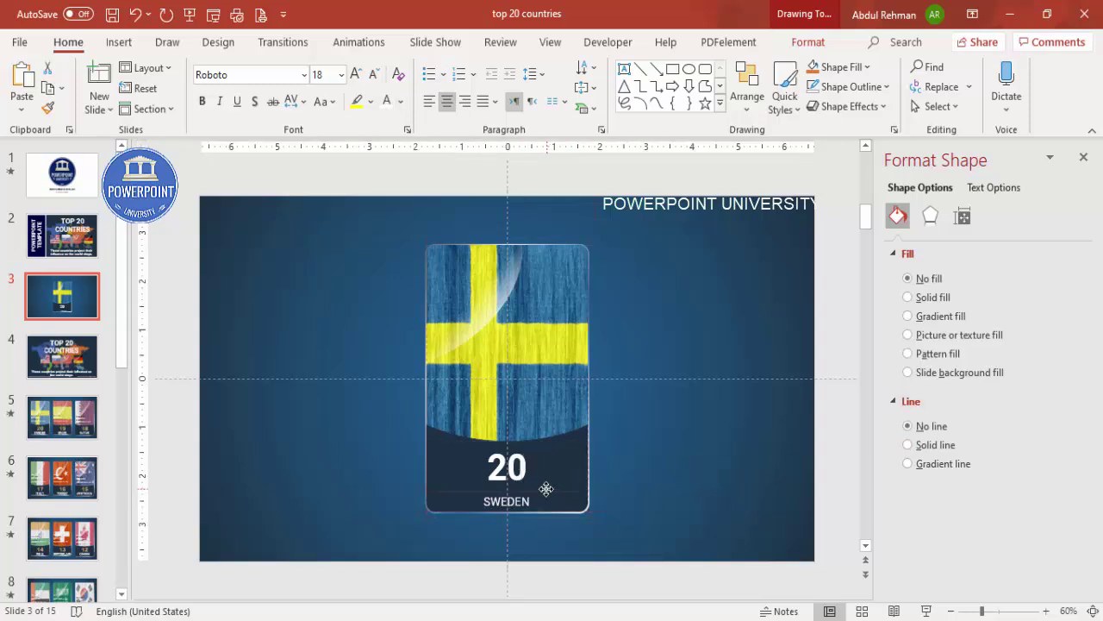
# - Make SWEDEN bold at 32 pt and place it just under the 20
pyautogui.click(203, 102)
pyautogui.click(356, 75)
pyautogui.click(356, 75)
pyautogui.click(356, 75)
pyautogui.click(356, 75)
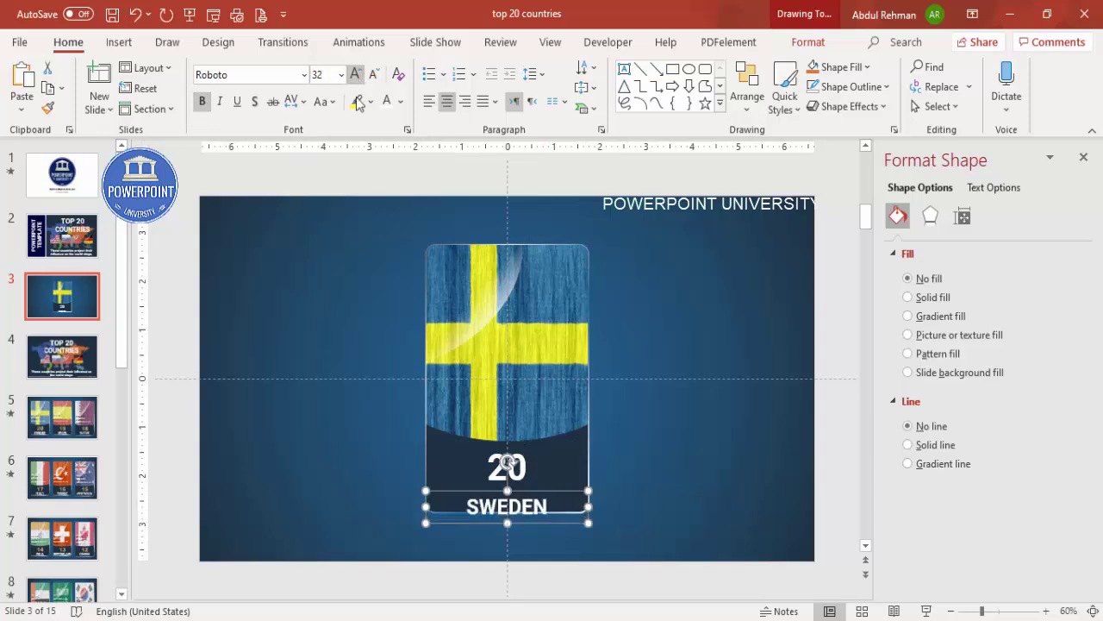
pyautogui.moveTo(560, 491); pyautogui.dragTo(561, 482)
# - Nudge the 20 up slightly so both text boxes sit neatly together
pyautogui.click(527, 465)
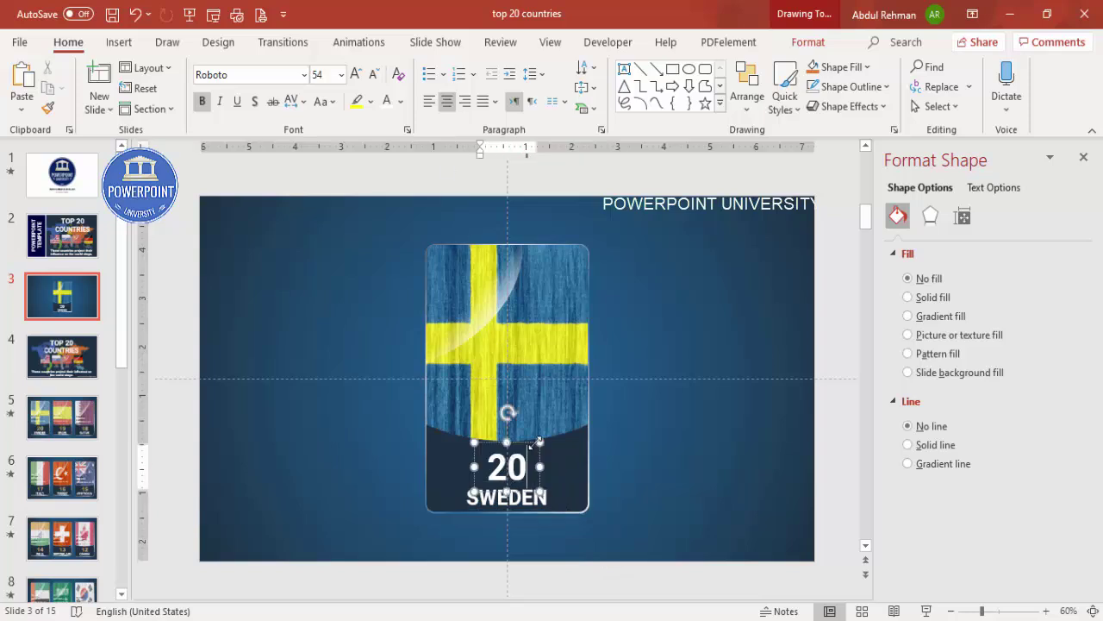
pyautogui.moveTo(526, 444); pyautogui.dragTo(526, 439)
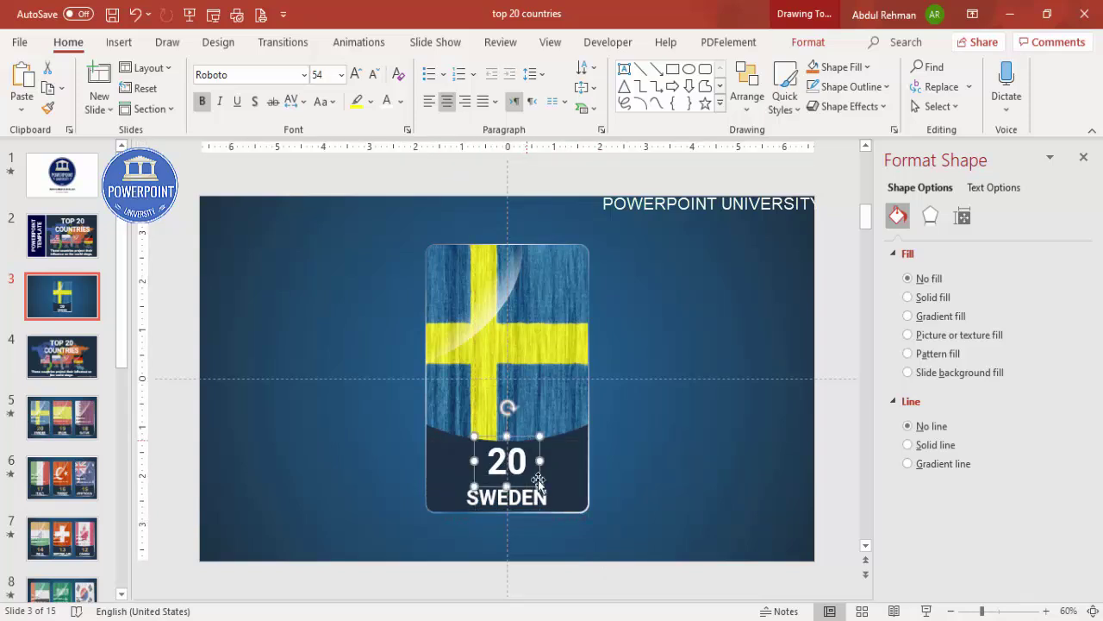
pyautogui.click(550, 496)
pyautogui.click(621, 494)
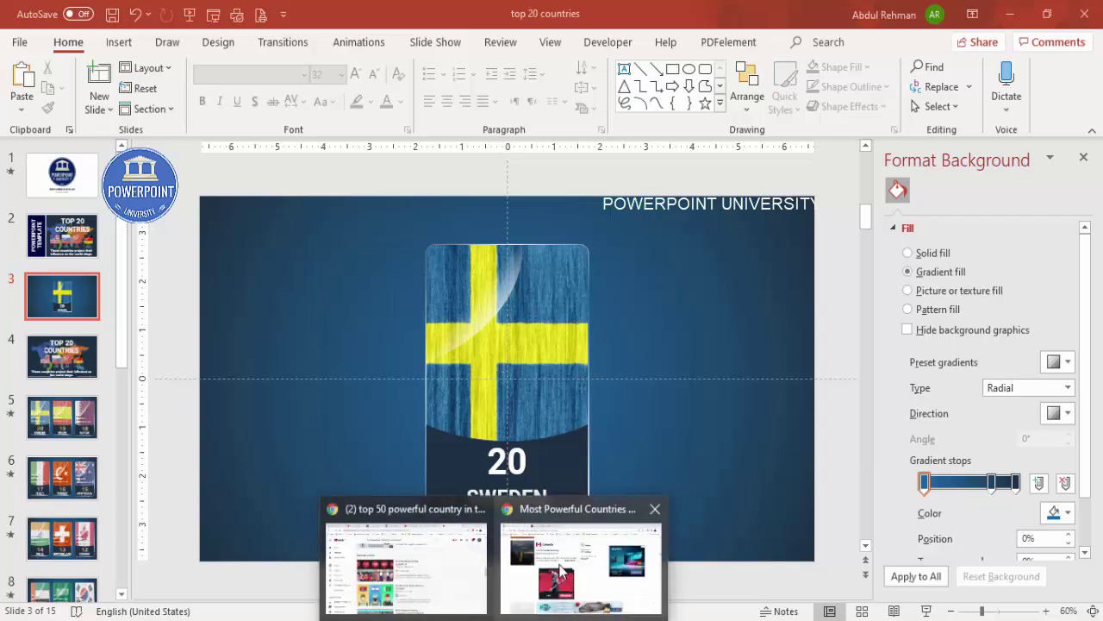
pyautogui.click(571, 500)
# - Scroll to Sweden's #20 entry and select its GDP, population and GDP per capita figures
pyautogui.scroll(4, 587, 372)
pyautogui.scroll(-6, 604, 371)
pyautogui.scroll(-9, 614, 372)
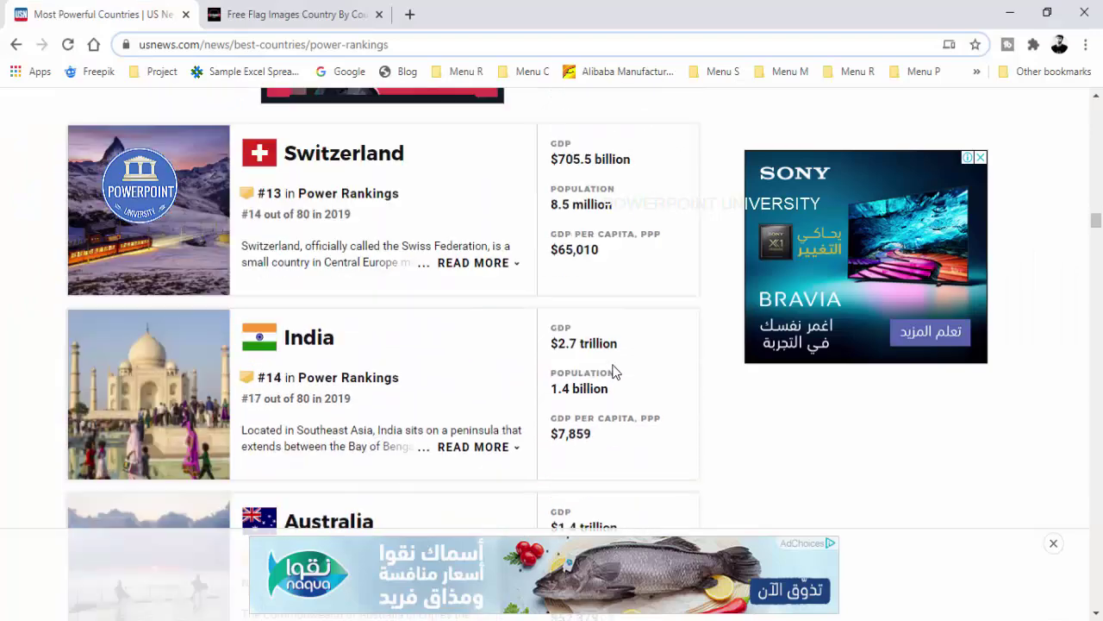
pyautogui.moveTo(1097, 247); pyautogui.dragTo(1097, 264)
pyautogui.moveTo(614, 472); pyautogui.dragTo(549, 353)
pyautogui.hotkey('ctrl', 'c')
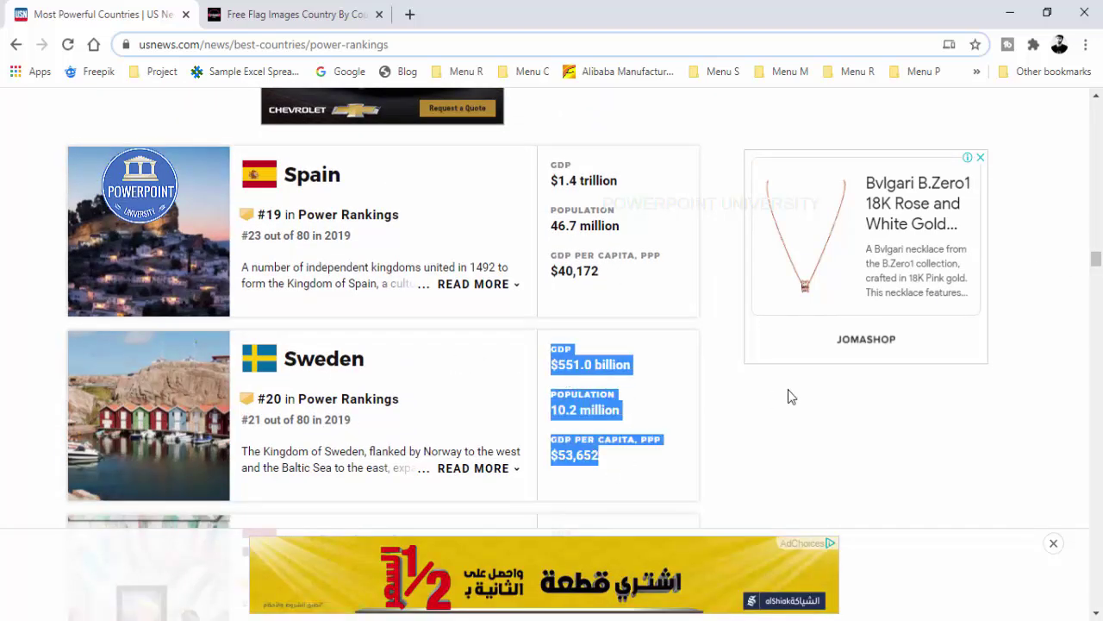
# - Paste the Sweden stats onto the slide using the destination theme
pyautogui.hotkey('alt', 'Tab')
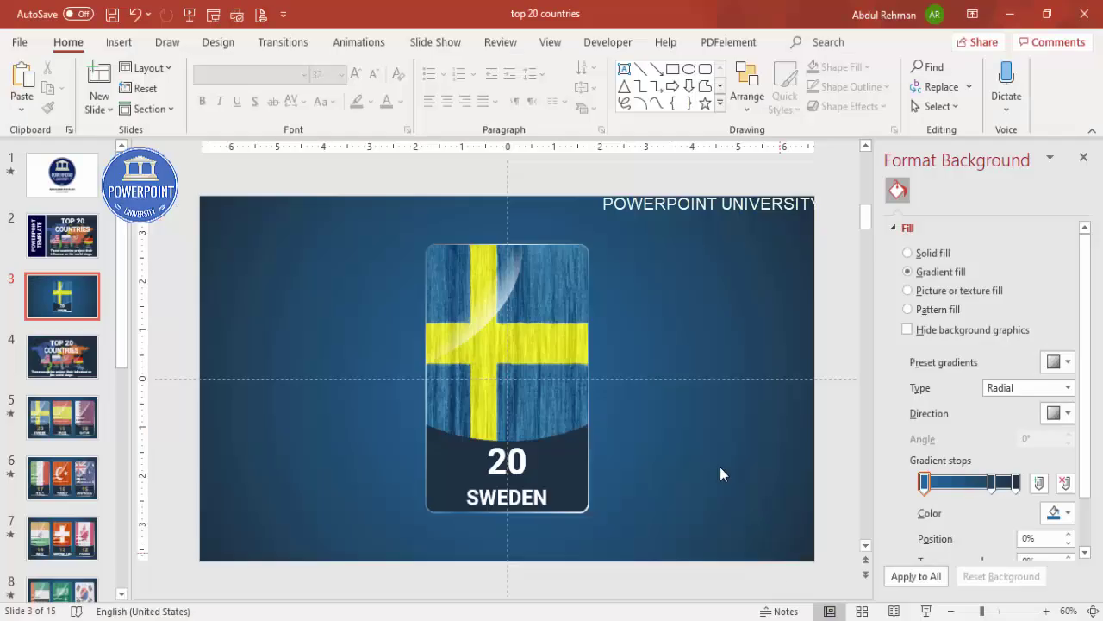
pyautogui.rightClick(671, 300)
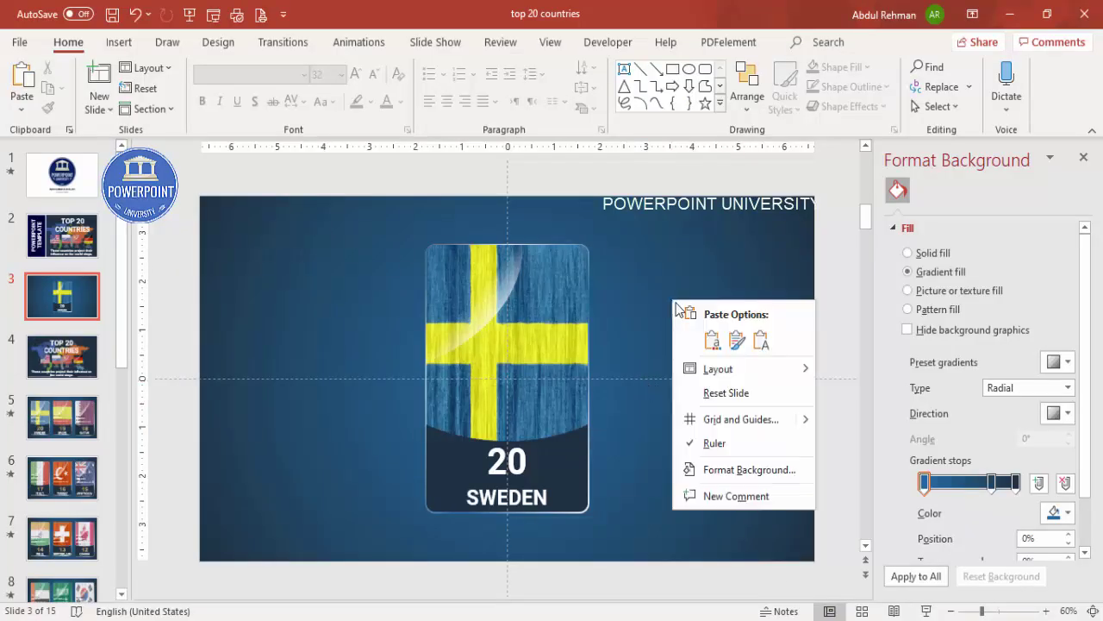
pyautogui.click(711, 342)
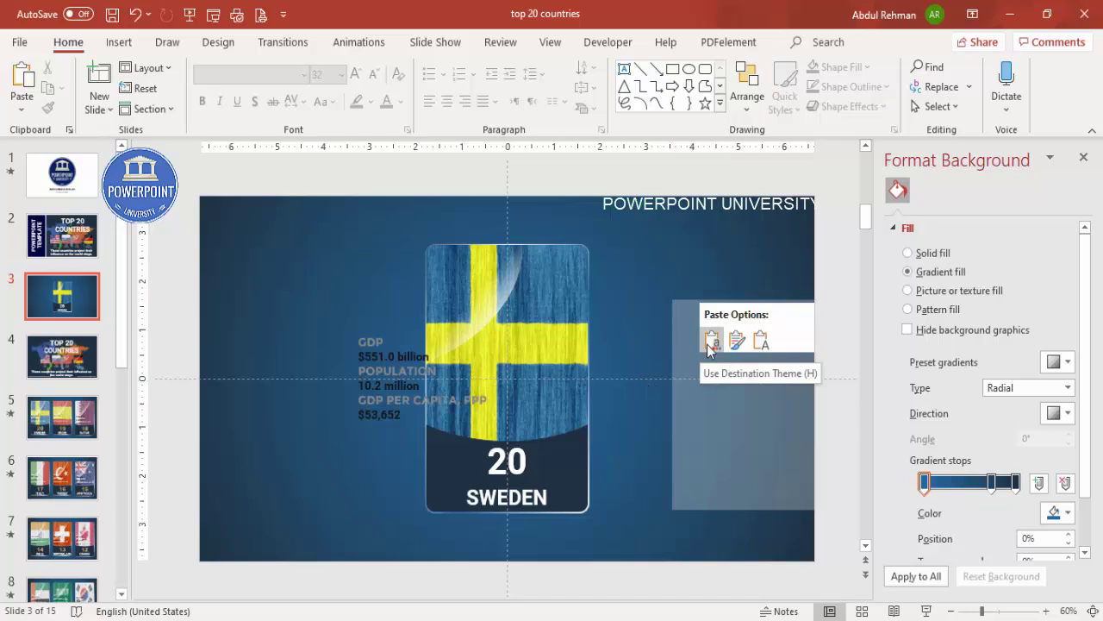
pyautogui.click(708, 344)
pyautogui.moveTo(387, 328); pyautogui.dragTo(316, 401)
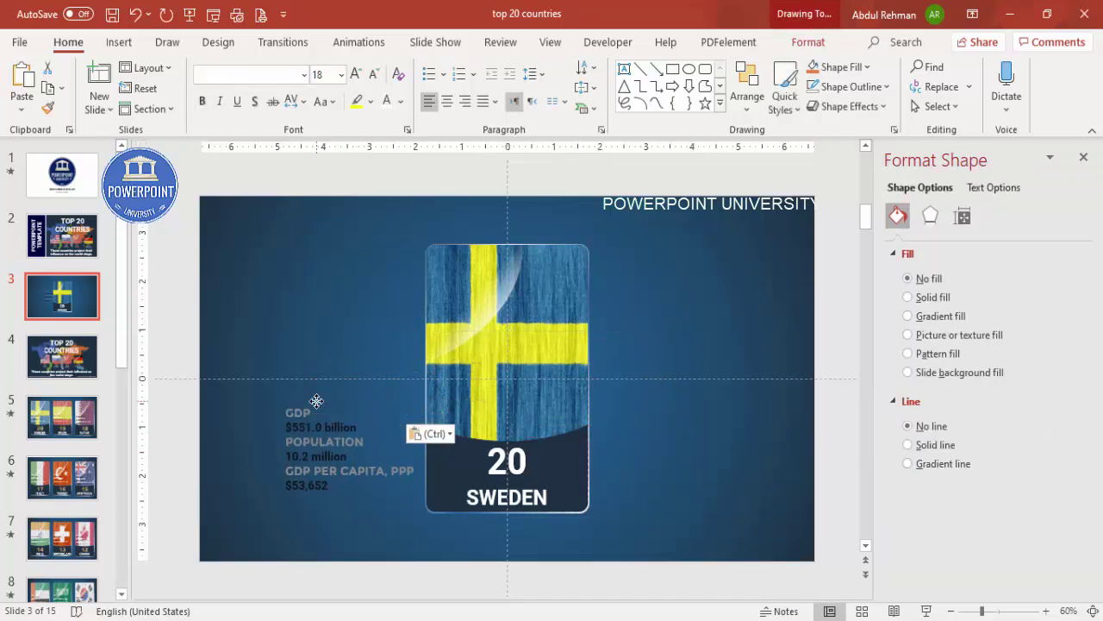
# - Turn the POPULATION and GDP PER CAPITA, PPP headings white and move the stats onto the flag area
pyautogui.doubleClick(298, 412)
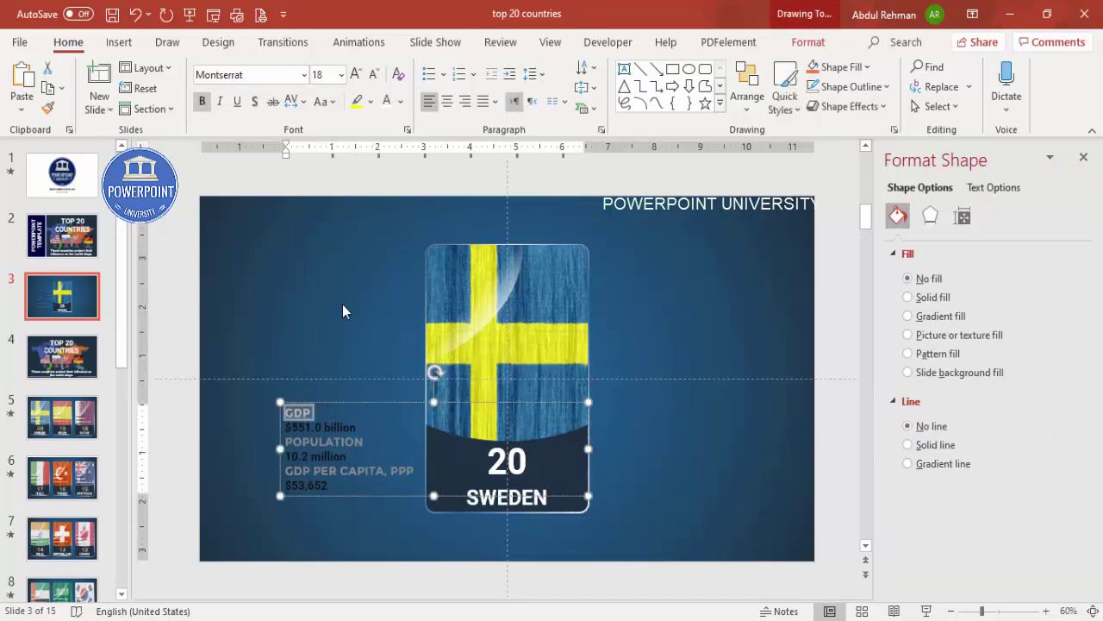
pyautogui.doubleClick(342, 441)
pyautogui.click(386, 107)
pyautogui.tripleClick(351, 472)
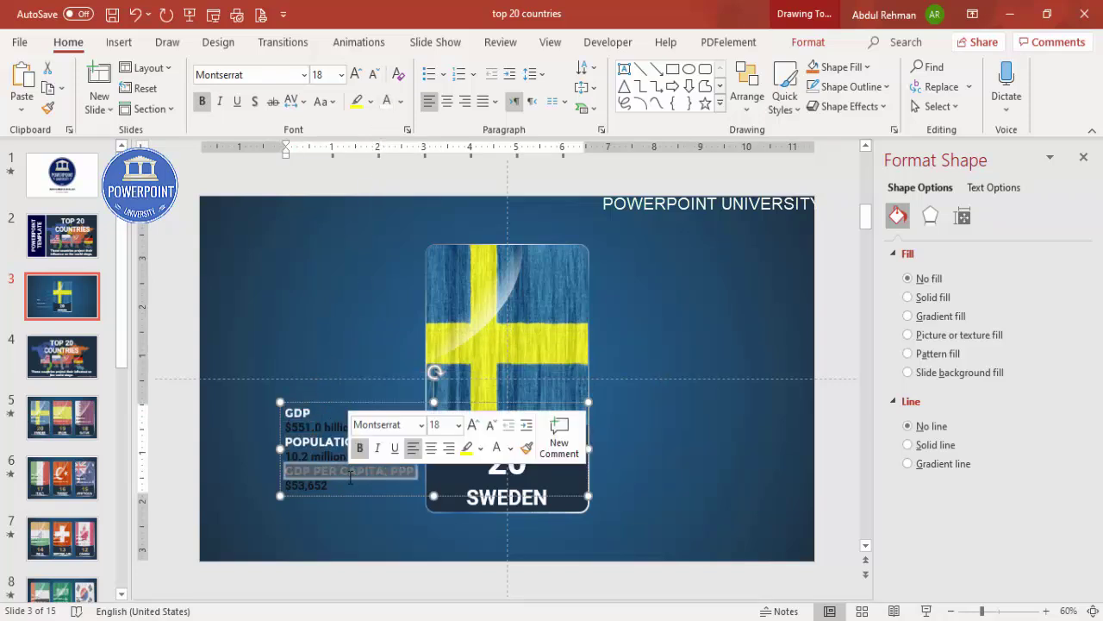
pyautogui.click(386, 107)
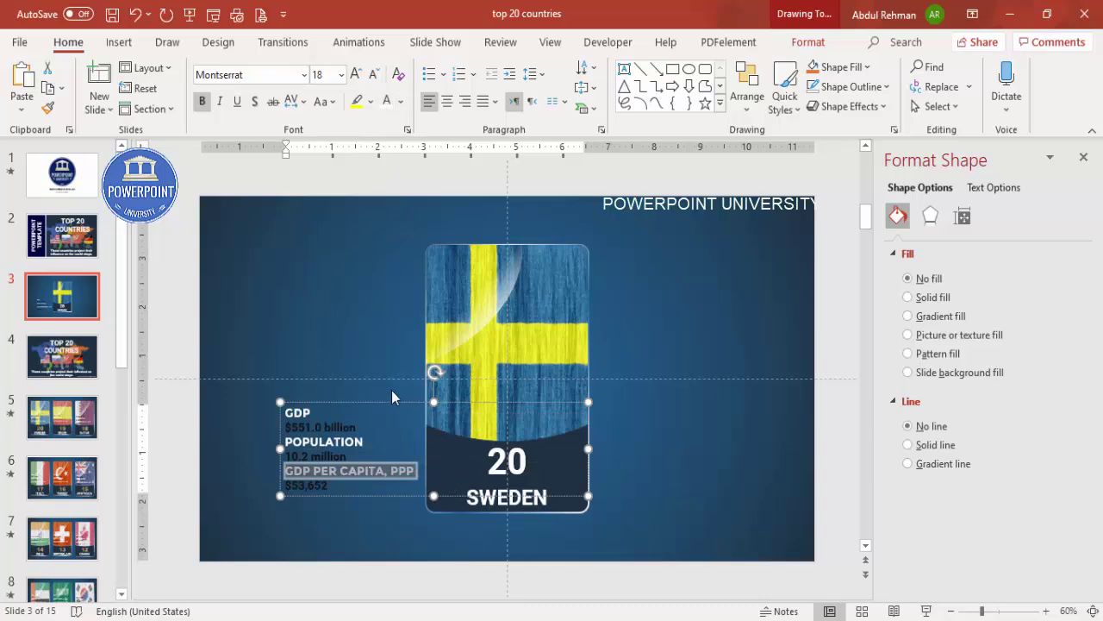
pyautogui.click(585, 448)
pyautogui.moveTo(394, 402); pyautogui.dragTo(542, 337)
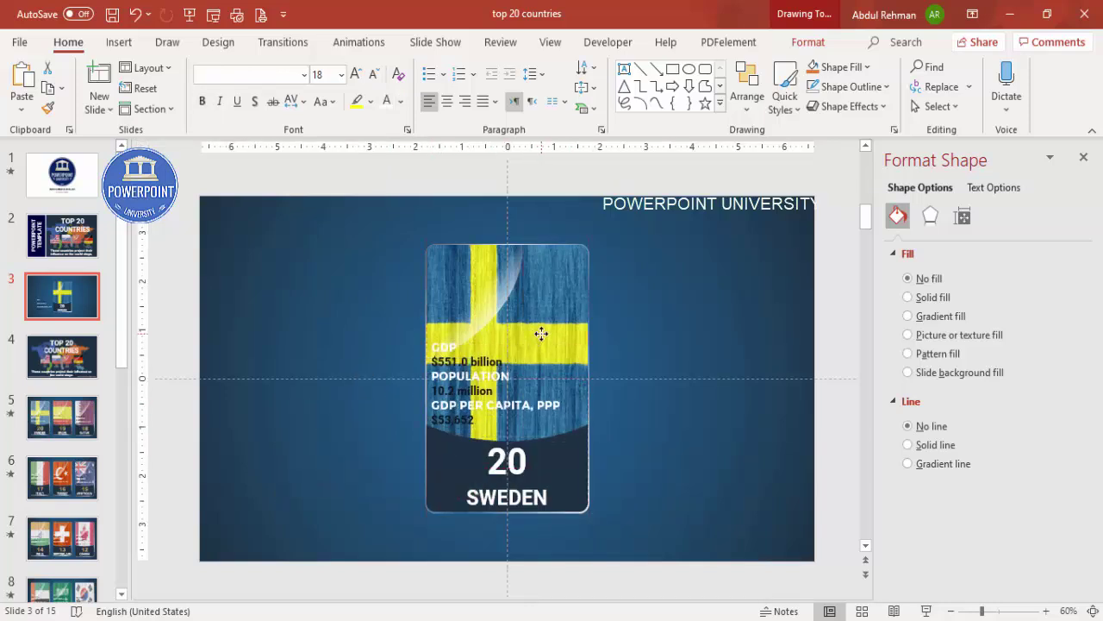
pyautogui.click(541, 334)
# - Shift the Sweden card left, duplicate it with Ctrl+D, and centre all three cards on the slide
pyautogui.click(646, 192)
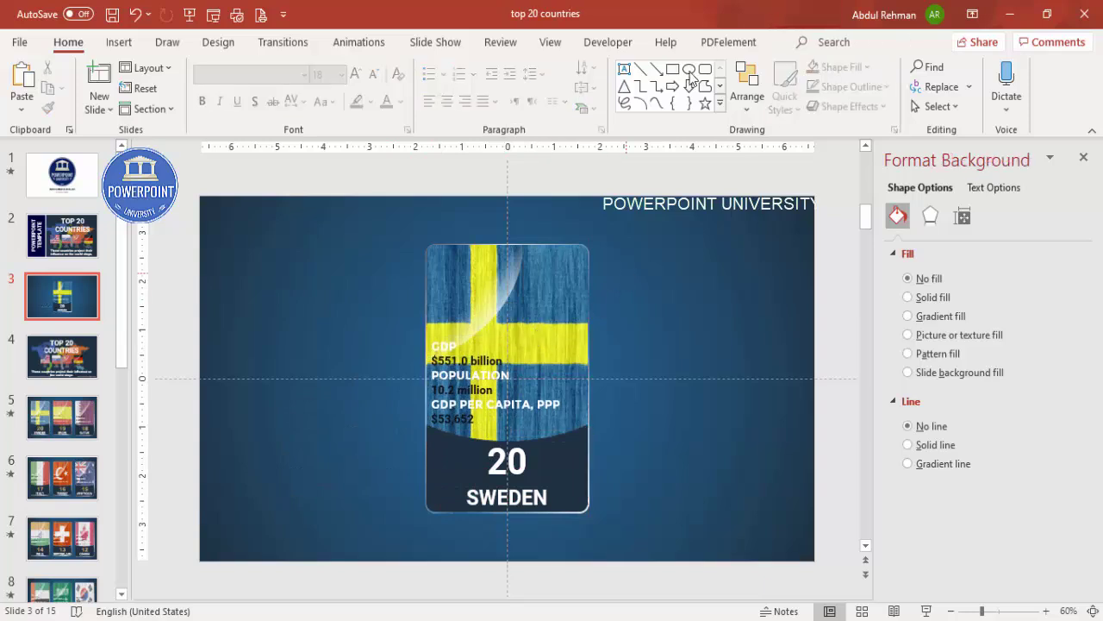
pyautogui.click(551, 42)
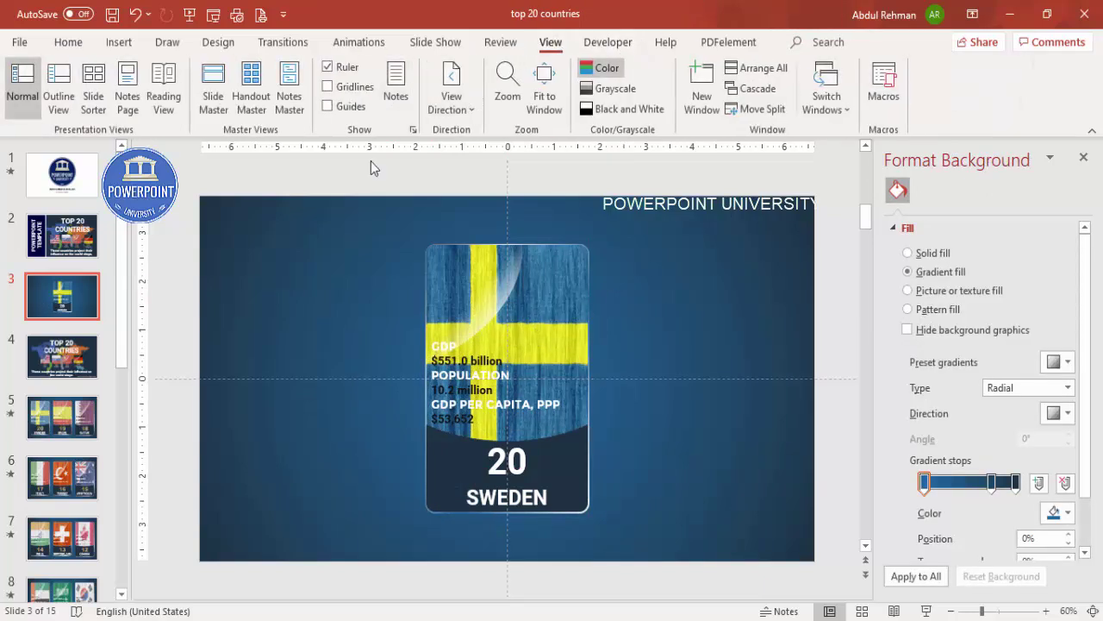
pyautogui.moveTo(468, 329); pyautogui.dragTo(668, 580)
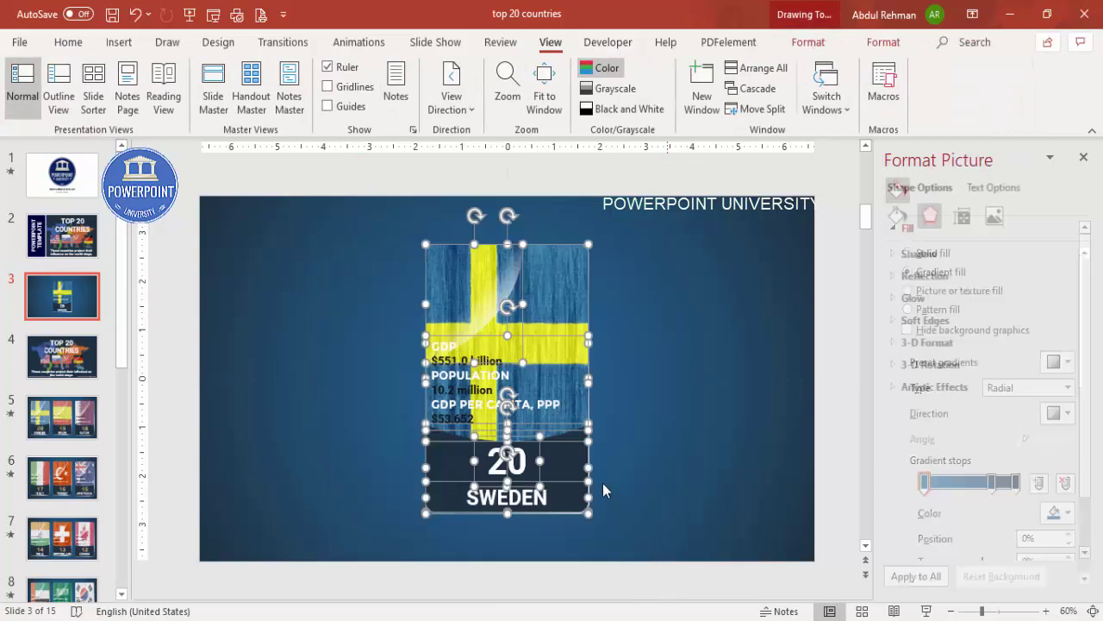
pyautogui.moveTo(571, 463)
pyautogui.mouseDown()
pyautogui.moveTo(379, 462)
pyautogui.moveTo(491, 451)
pyautogui.moveTo(594, 456)
pyautogui.moveTo(585, 460)
pyautogui.mouseUp()
pyautogui.hotkey('ctrl', 'd')
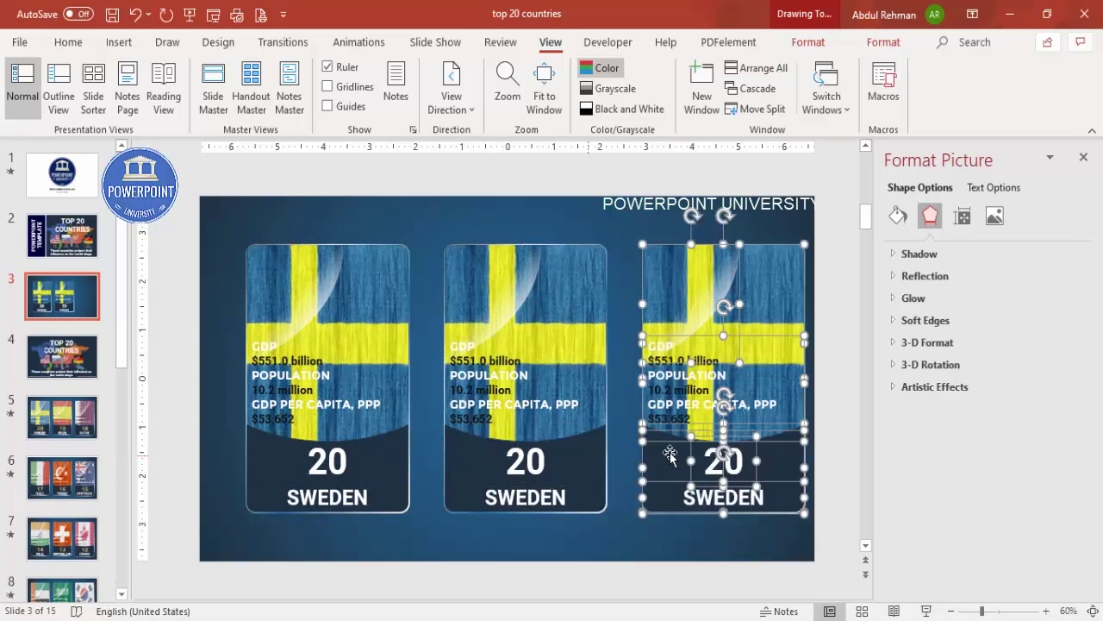
pyautogui.moveTo(243, 213); pyautogui.dragTo(835, 564)
pyautogui.moveTo(658, 500); pyautogui.dragTo(645, 498)
pyautogui.click(579, 220)
# - Change the middle card's rank to 19 and the third card's rank to 18
pyautogui.click(498, 466)
pyautogui.doubleClick(498, 466)
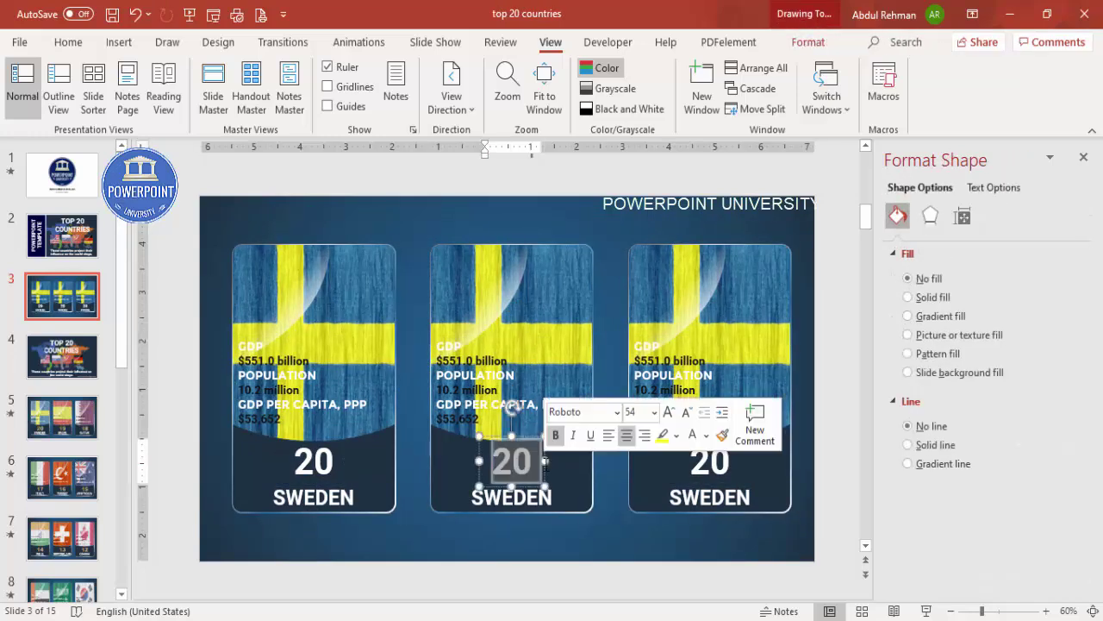
pyautogui.write('19')
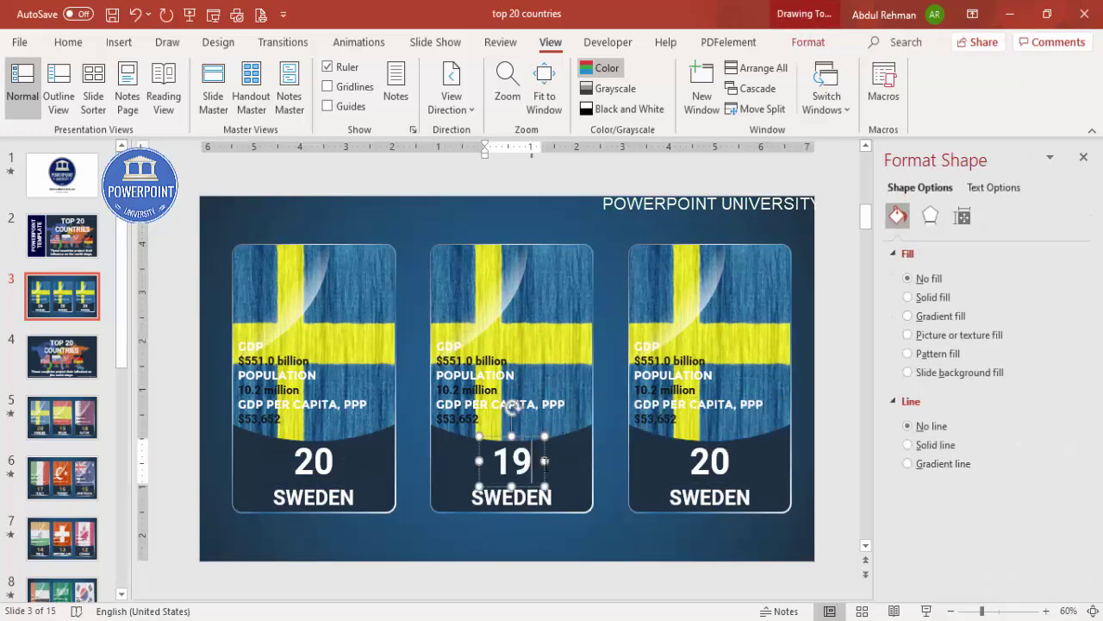
pyautogui.doubleClick(697, 462)
pyautogui.write('18')
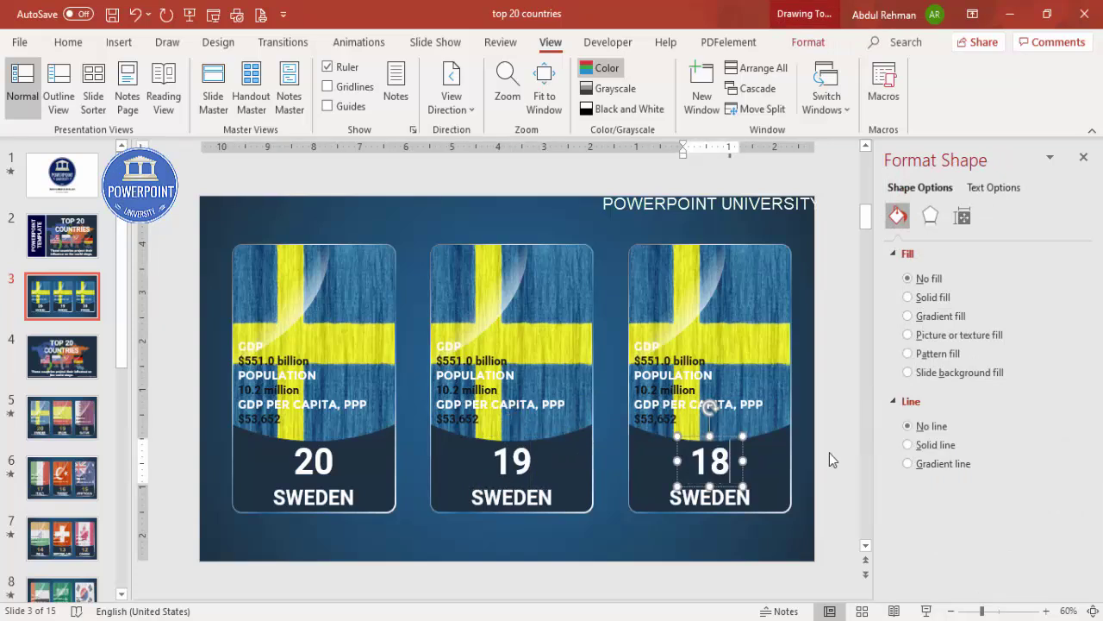
pyautogui.click(543, 226)
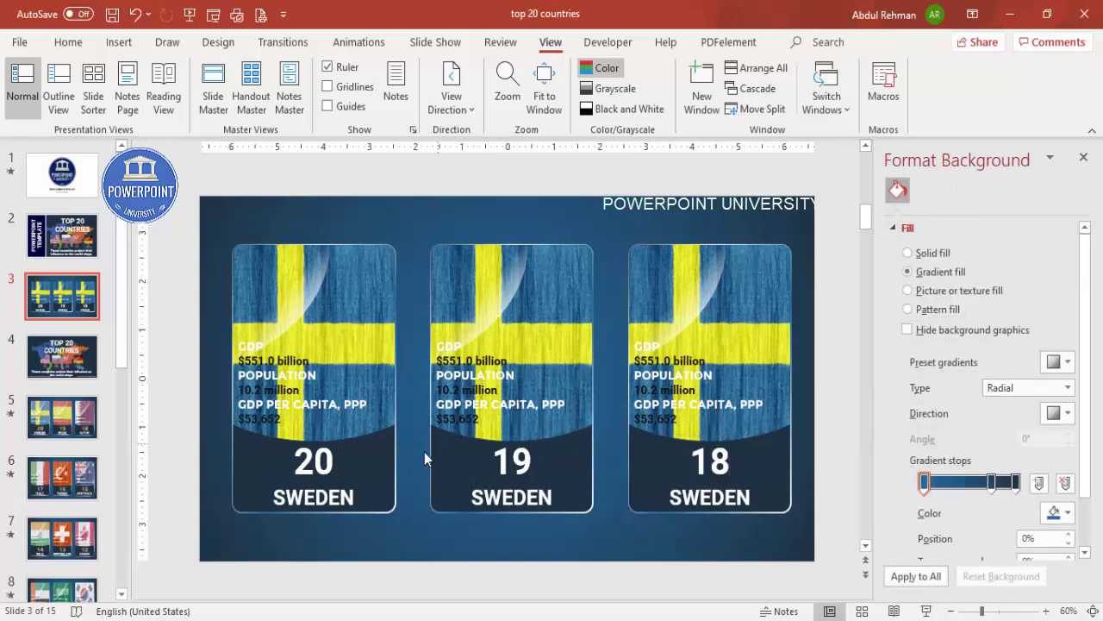
pyautogui.click(578, 273)
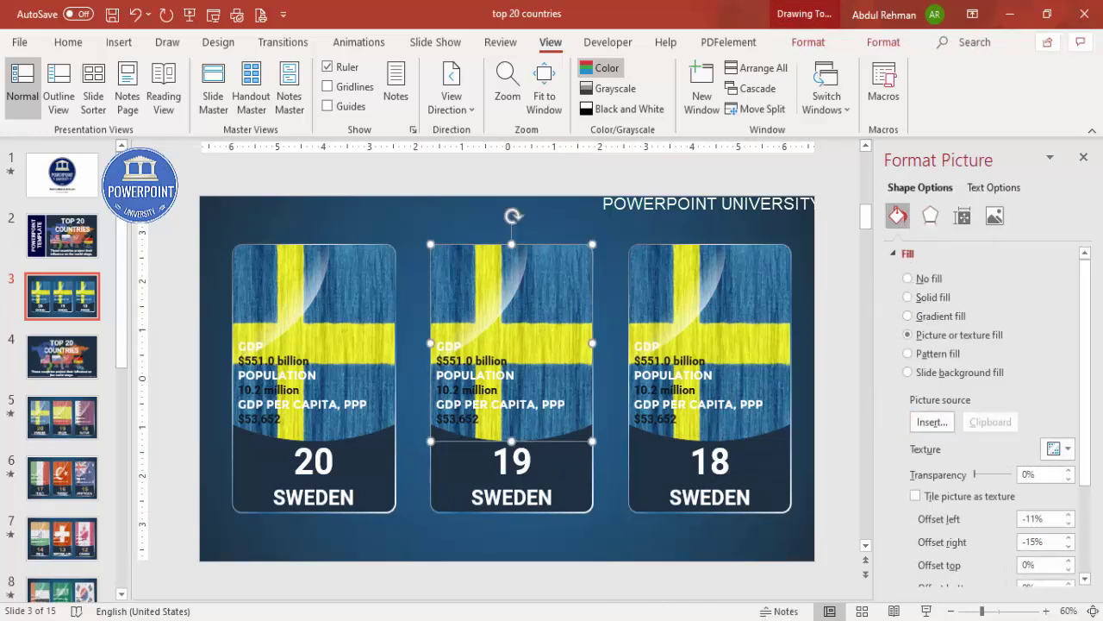
pyautogui.hotkey('alt', 'Tab')
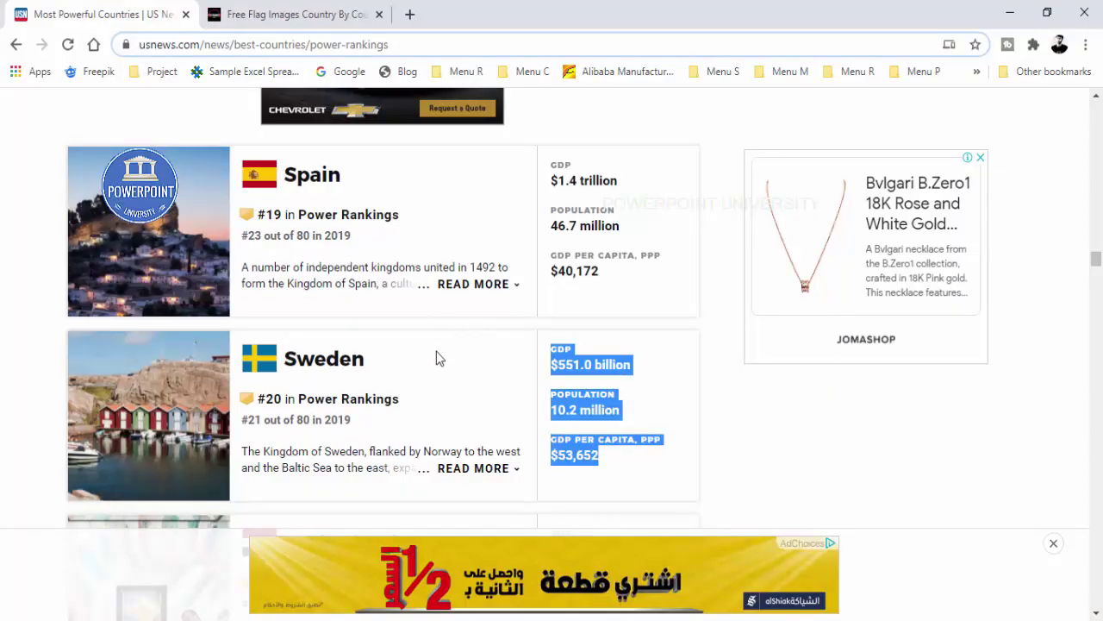
pyautogui.scroll(4, 380, 267)
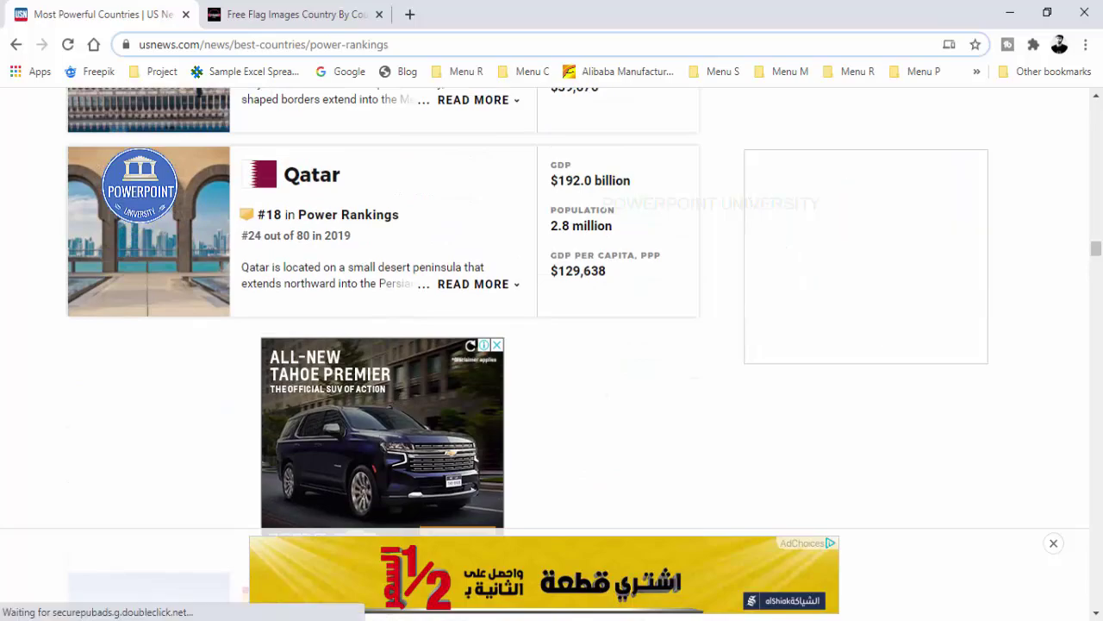
pyautogui.hotkey('alt', 'Tab')
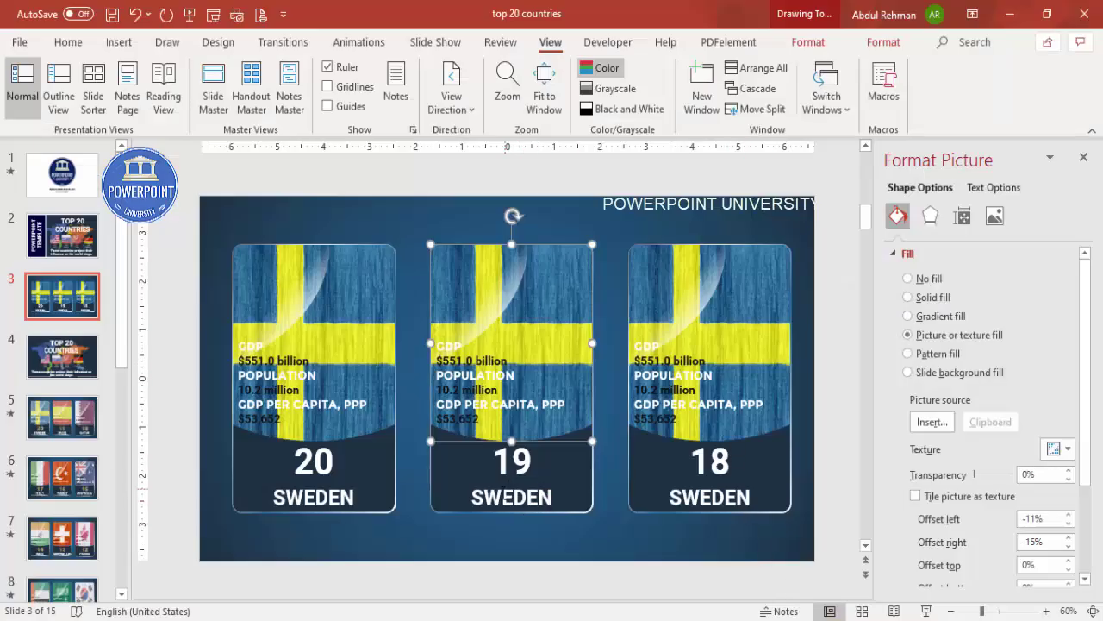
pyautogui.click(506, 496)
# - Replace SWEDEN with SPAIN on the middle card and with QATAR on the third card
pyautogui.doubleClick(506, 496)
pyautogui.write('SPAIN')
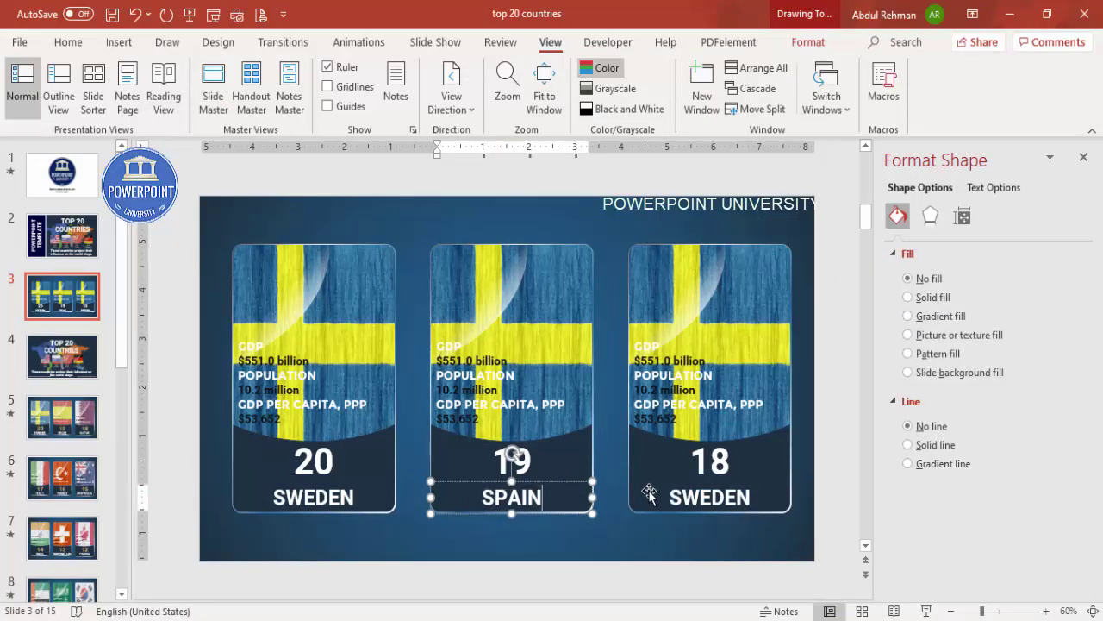
pyautogui.doubleClick(677, 502)
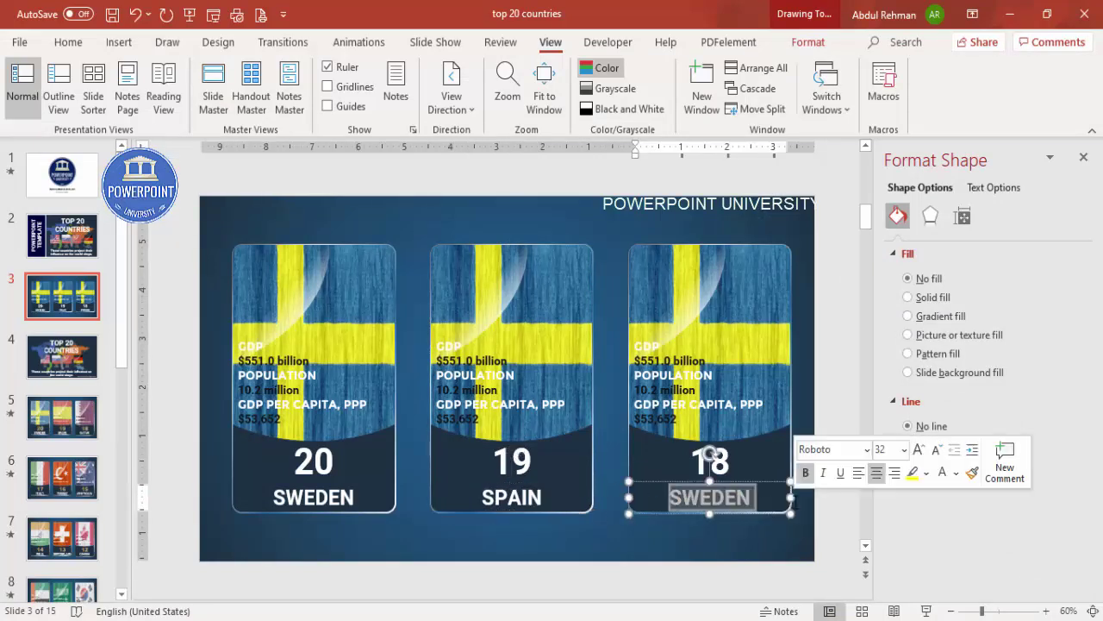
pyautogui.write('QATAR')
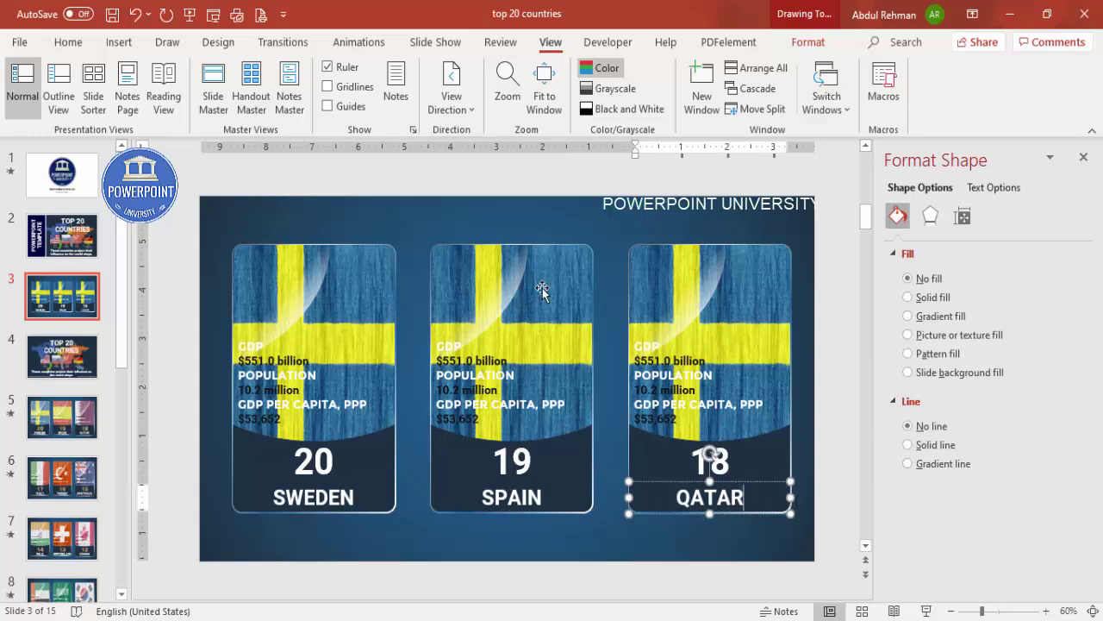
pyautogui.click(575, 304)
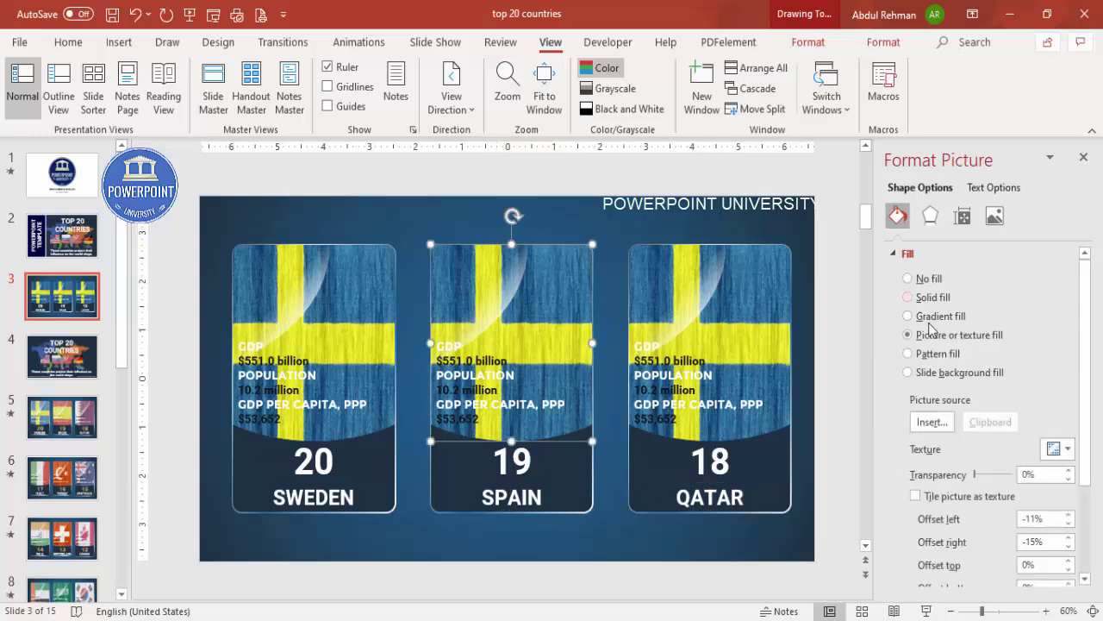
# - Replace the middle card's flag fill with the Spain image from file
pyautogui.click(932, 422)
pyautogui.click(525, 284)
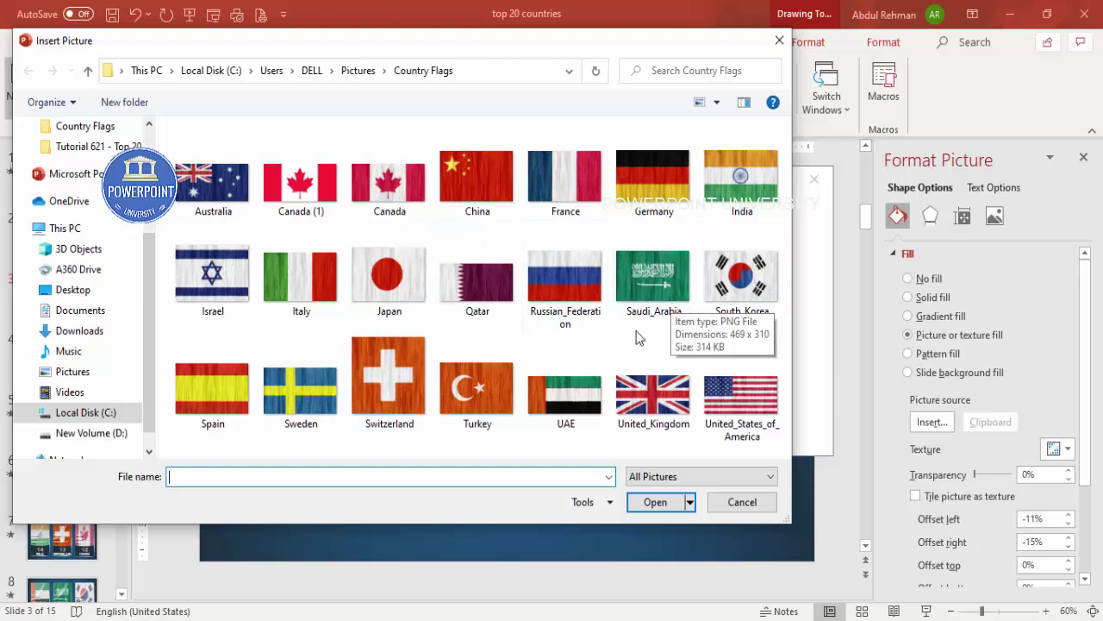
pyautogui.click(235, 369)
pyautogui.click(652, 504)
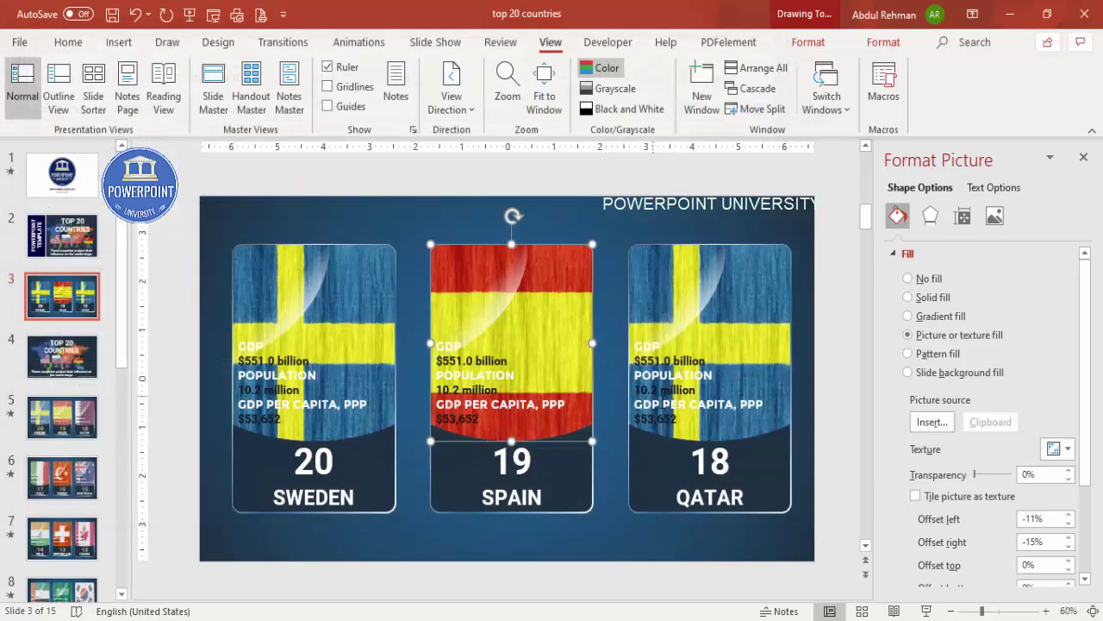
# - Replace the third card's flag fill with the Qatar image from file
pyautogui.click(770, 314)
pyautogui.click(932, 422)
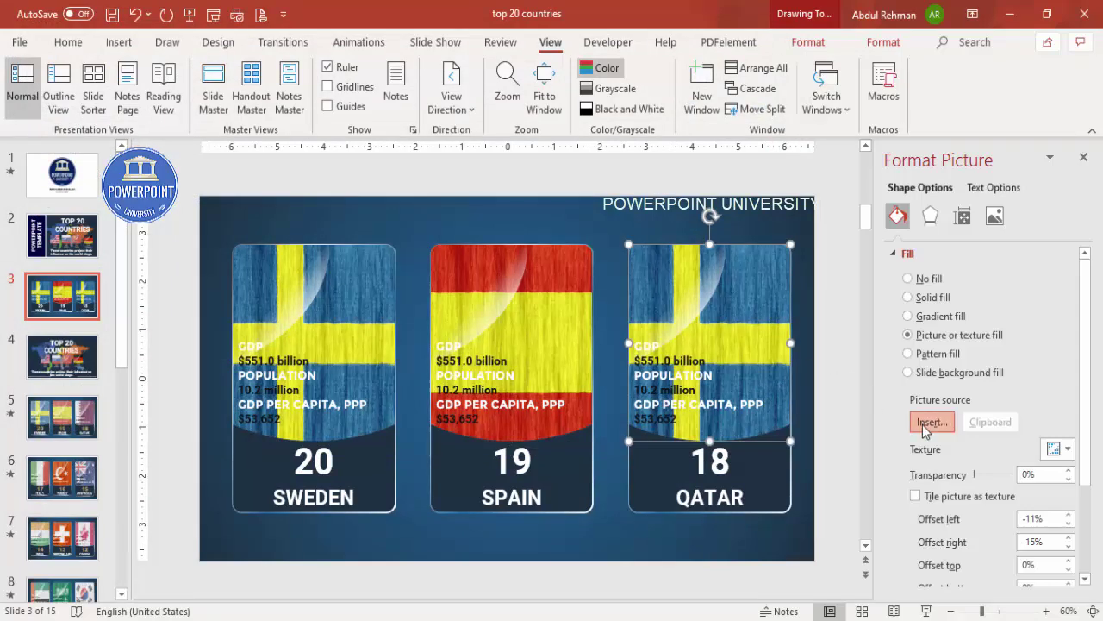
pyautogui.click(525, 297)
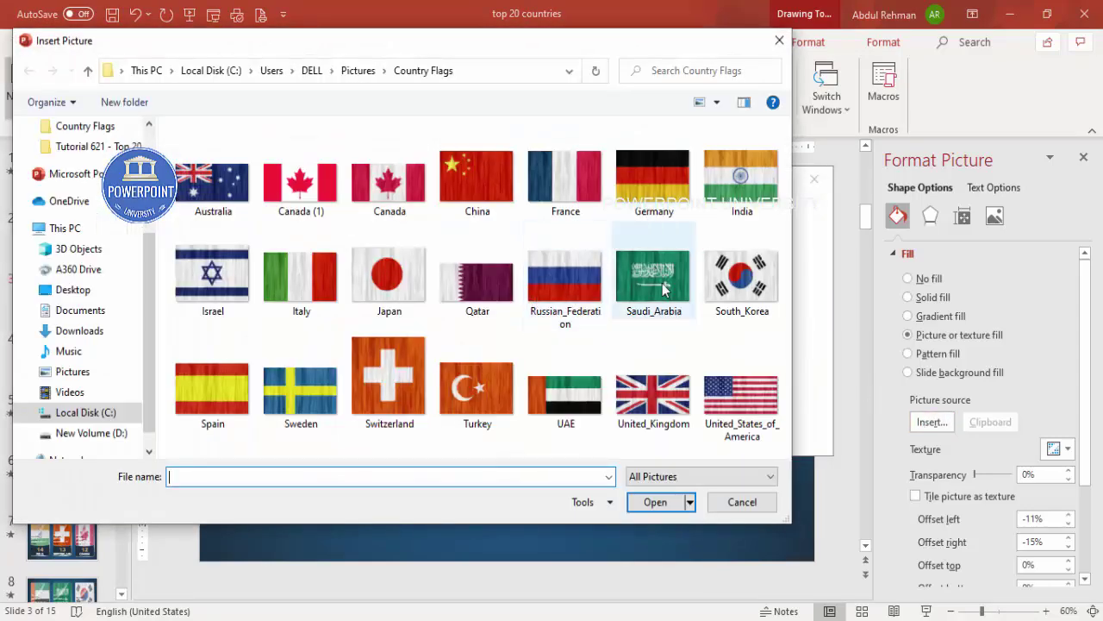
pyautogui.click(516, 304)
pyautogui.click(655, 505)
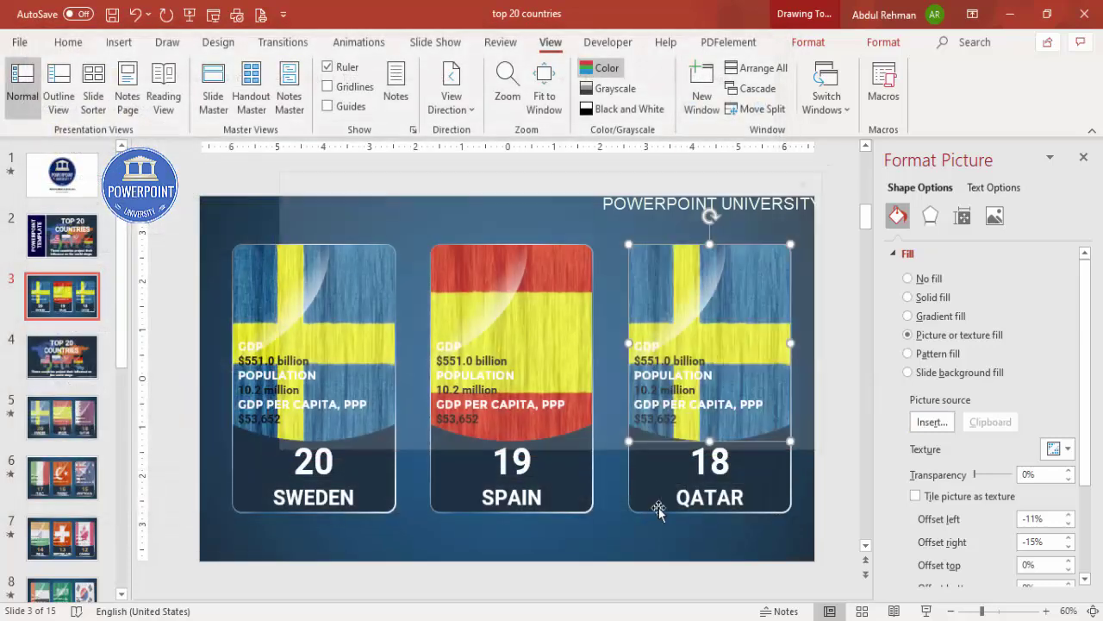
pyautogui.click(798, 545)
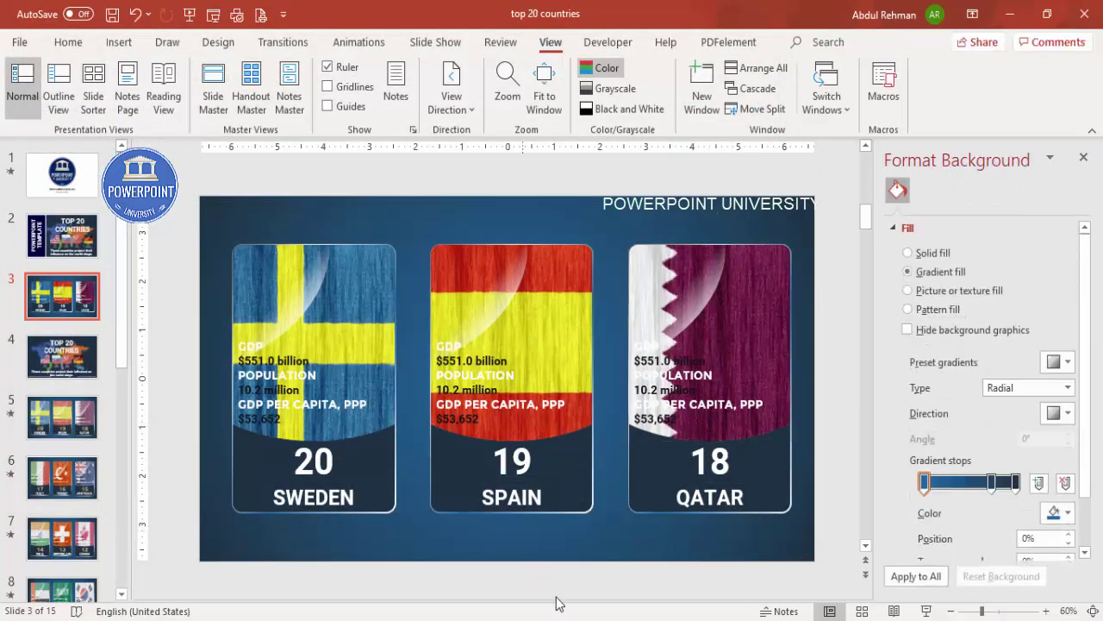
pyautogui.moveTo(477, 618)
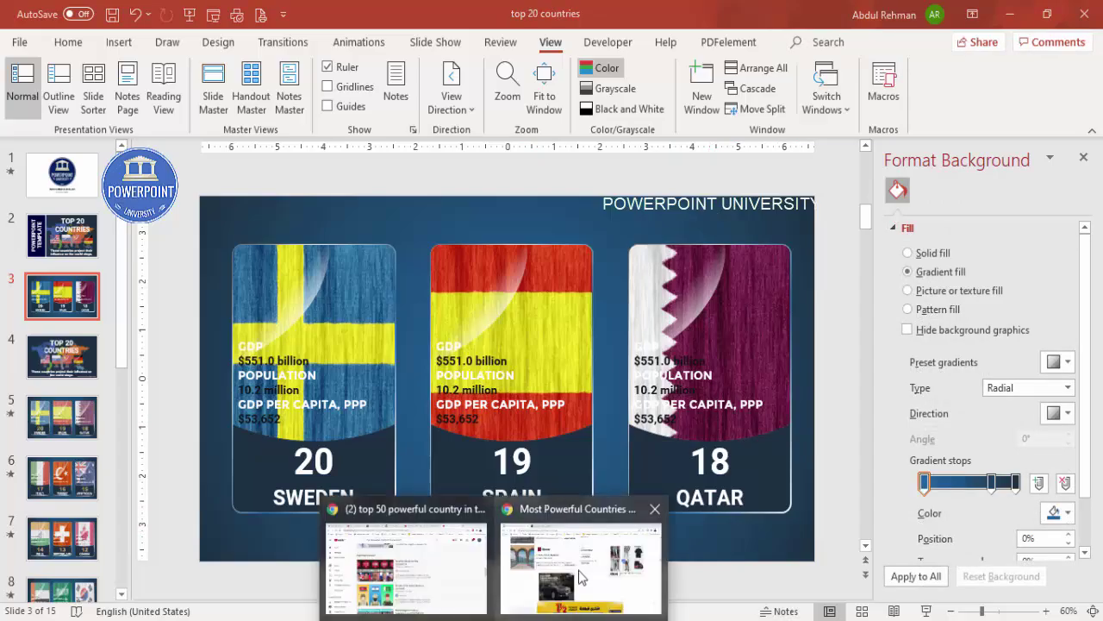
pyautogui.click(583, 576)
# - On the free flag images site, go to the Saudi Arabia page and browse its flag styles
pyautogui.click(259, 14)
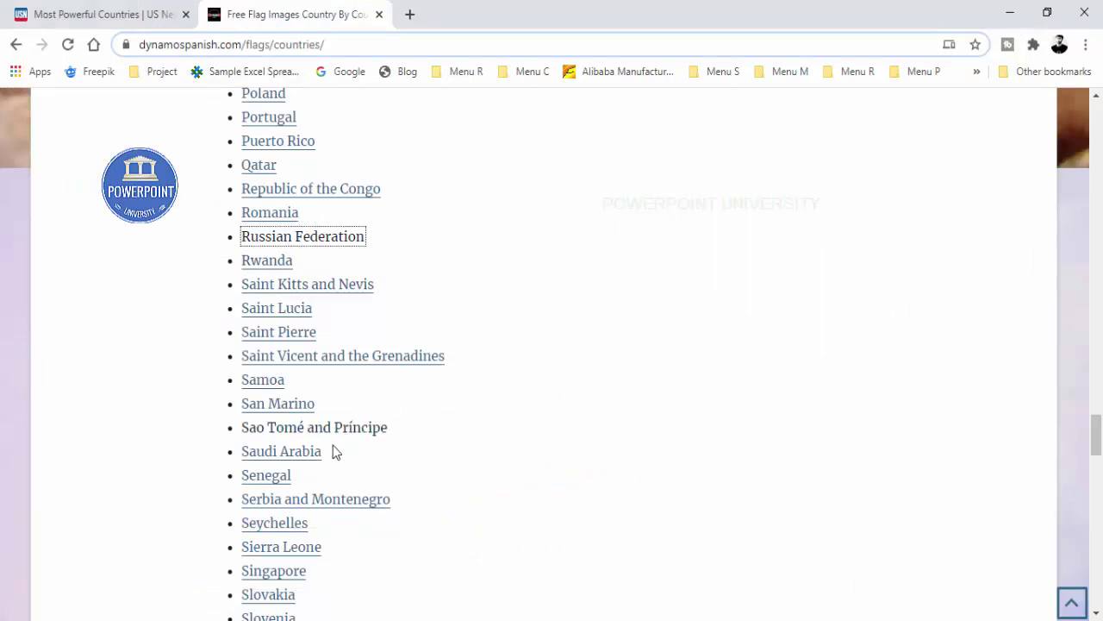
pyautogui.click(296, 457)
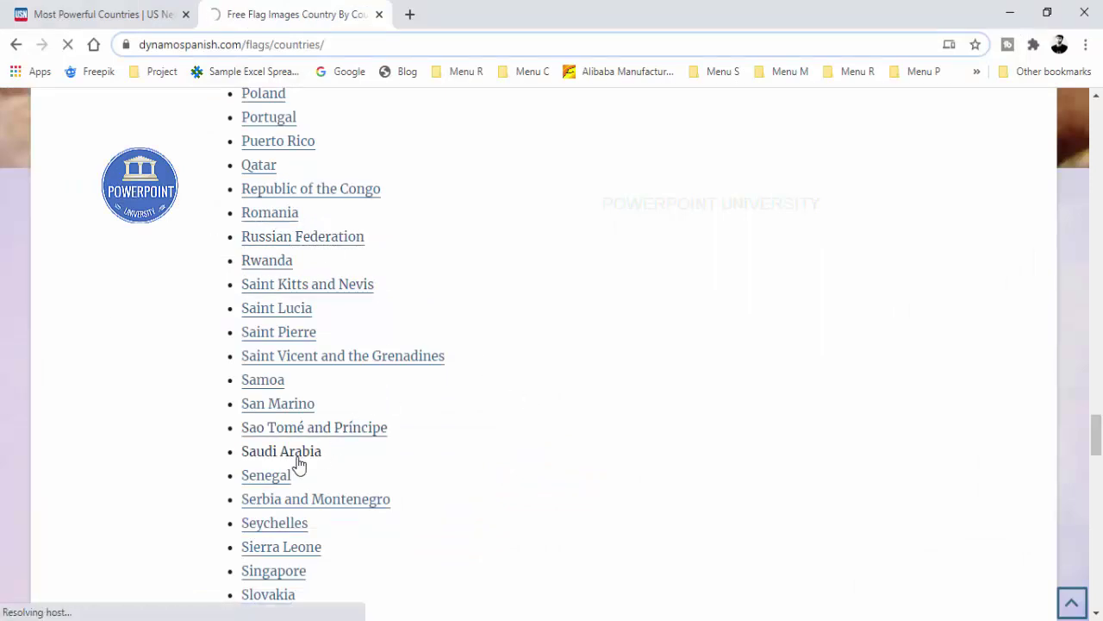
pyautogui.scroll(-2, 470, 369)
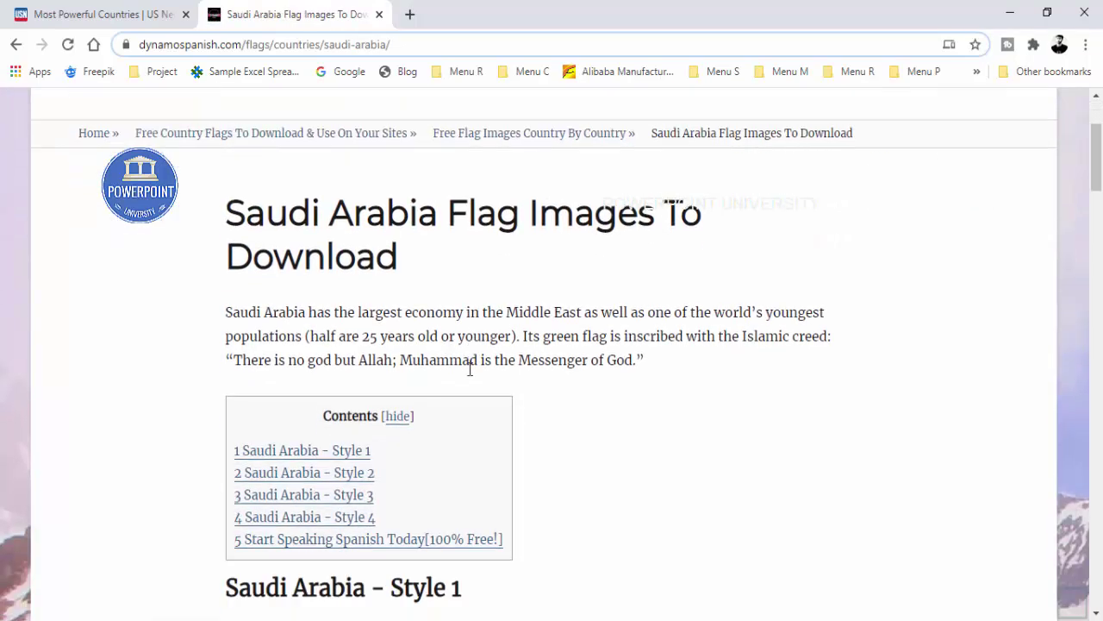
pyautogui.scroll(-12, 470, 369)
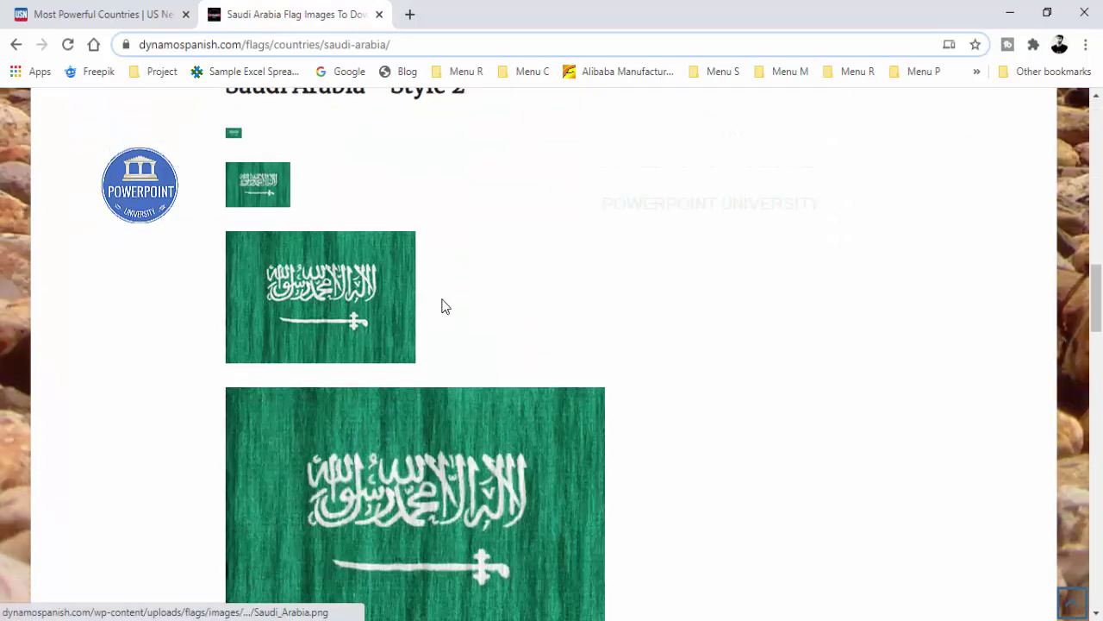
pyautogui.scroll(-10, 445, 306)
pyautogui.scroll(2, 496, 326)
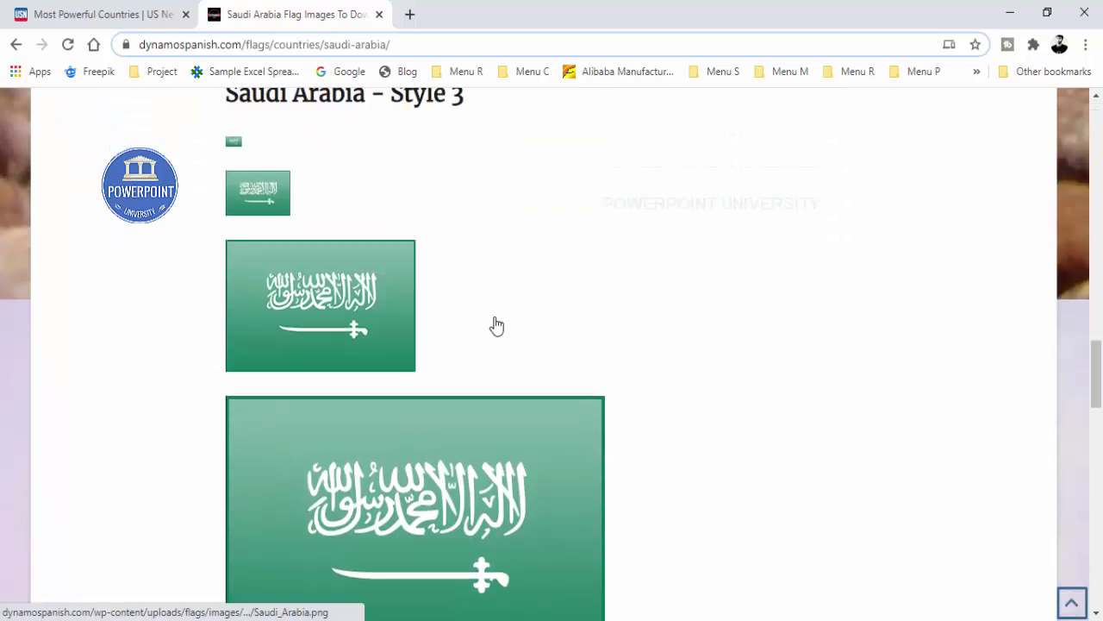
pyautogui.scroll(5, 497, 325)
# - View the large textured Saudi flag image on its own, then return to the flags page
pyautogui.rightClick(470, 311)
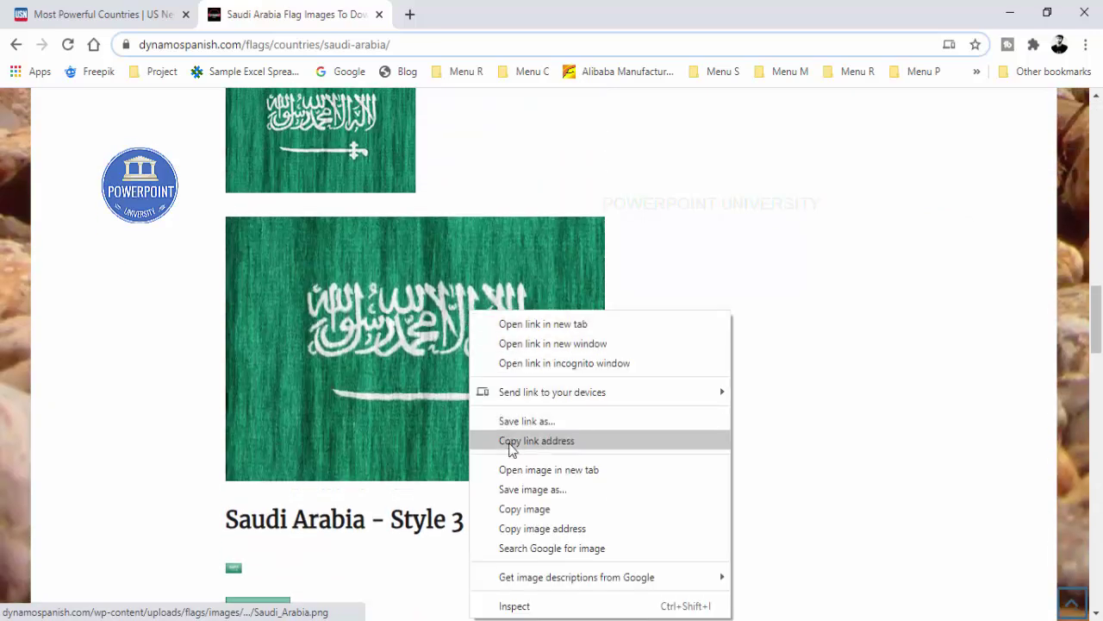
pyautogui.click(727, 273)
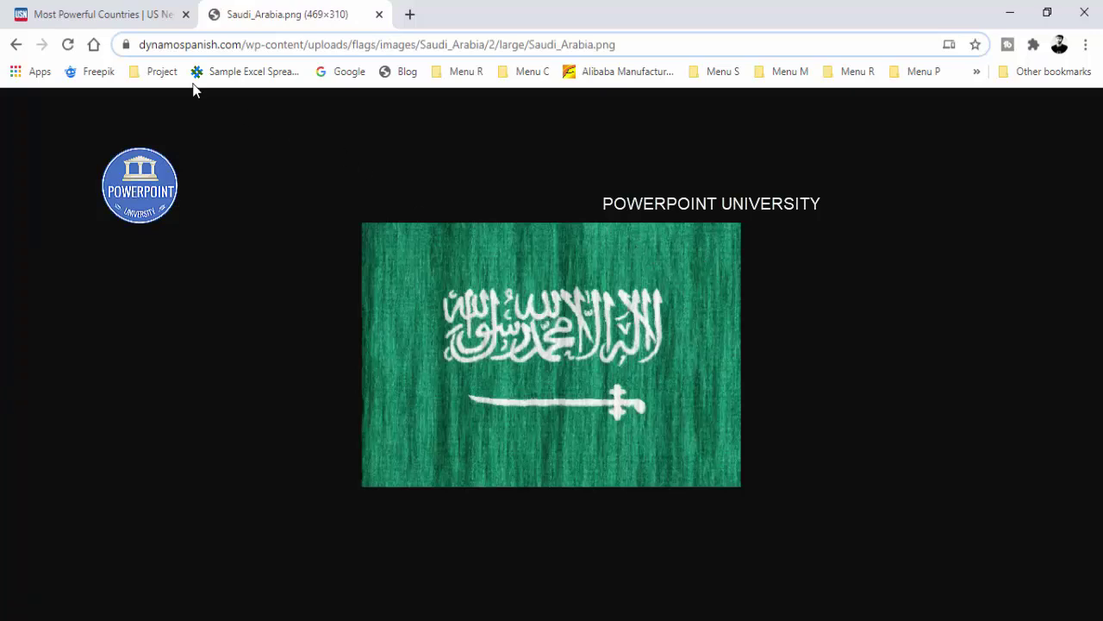
pyautogui.click(18, 44)
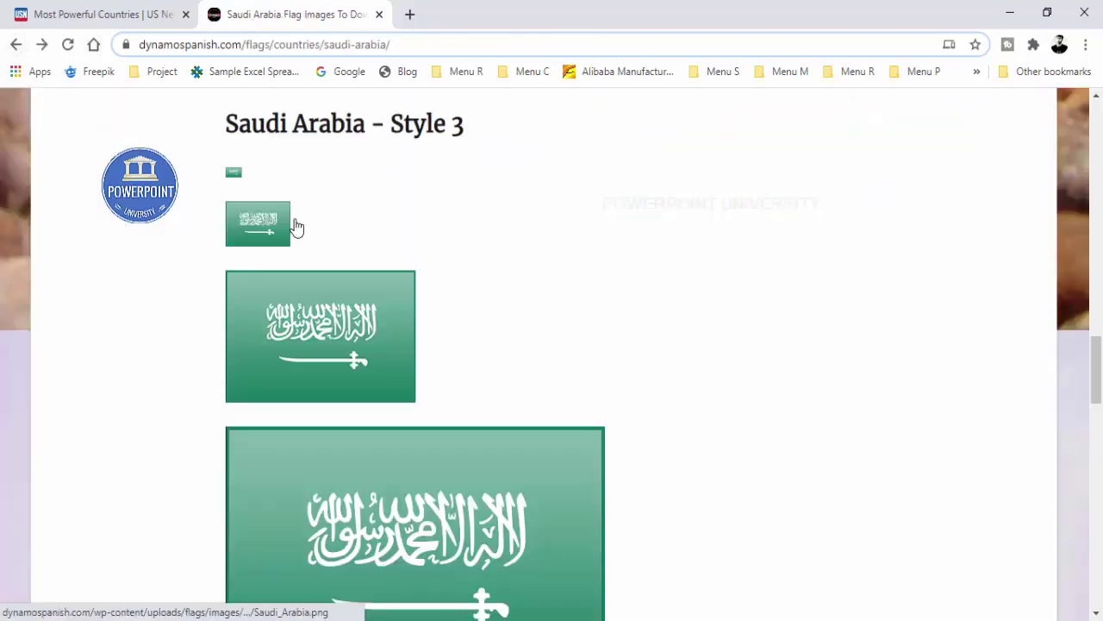